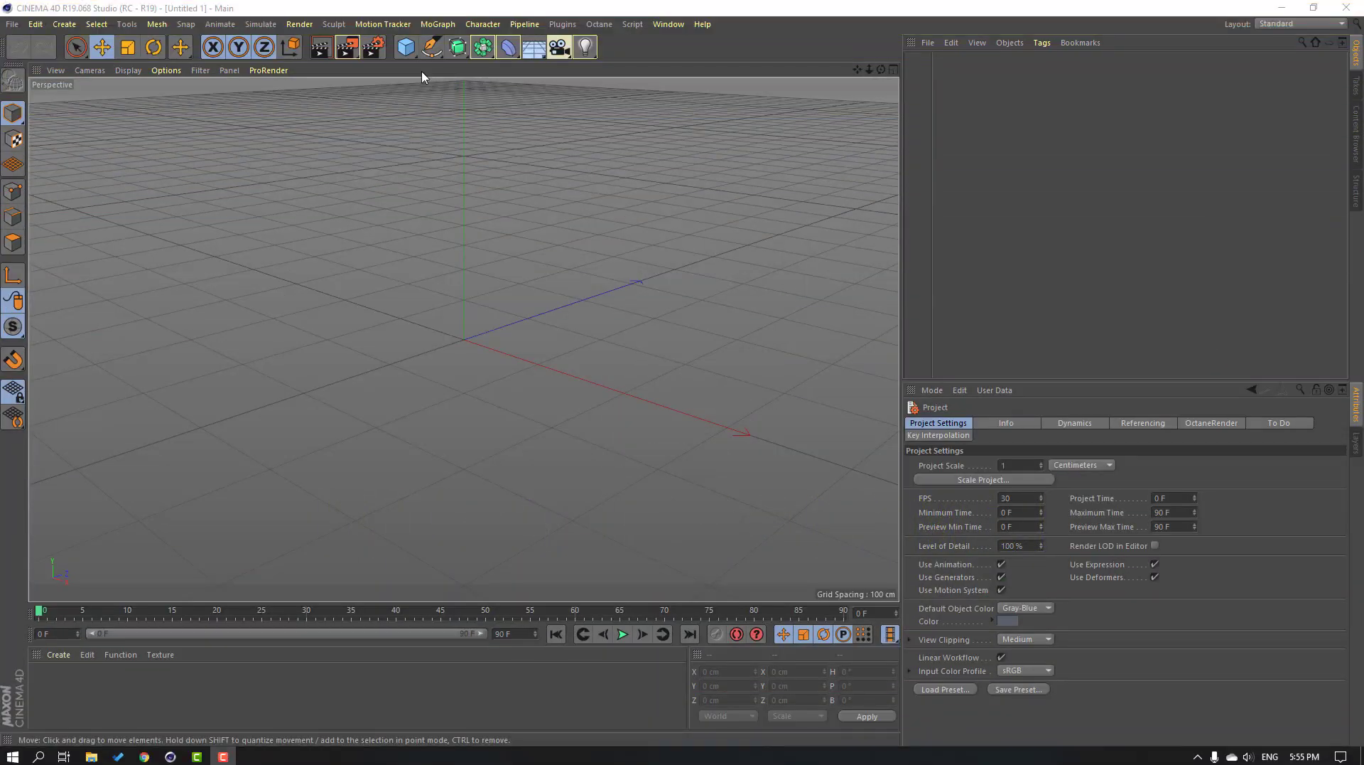
Step: Add a plane and scale it up uniformly to about 1041 cm per side
{"action": "left_click_drag", "start_coordinate": [410, 55], "coordinate": [544, 91]}
{"action": "scroll", "coordinate": [491, 268], "scroll_direction": "down", "scroll_amount": 2}
{"action": "left_click", "coordinate": [127, 54]}
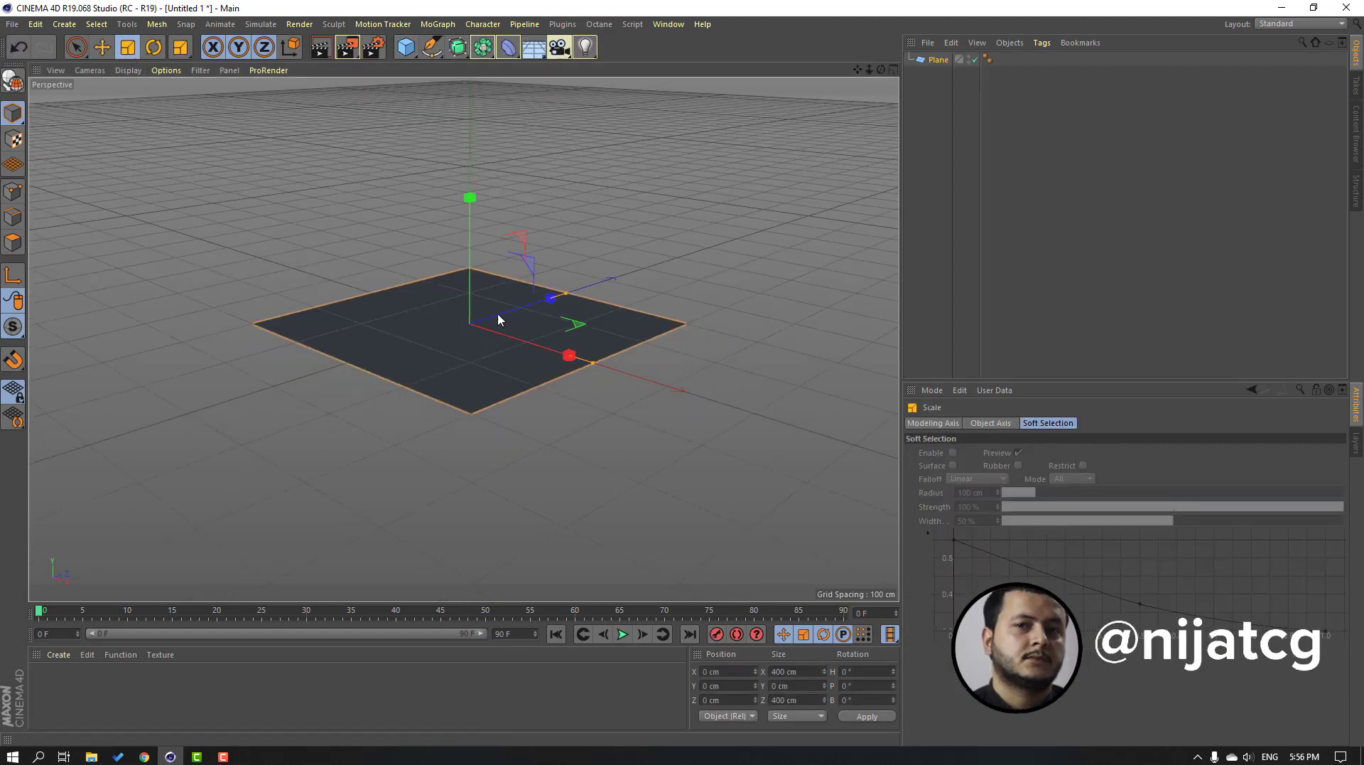
{"action": "left_click_drag", "start_coordinate": [432, 343], "coordinate": [700, 151]}
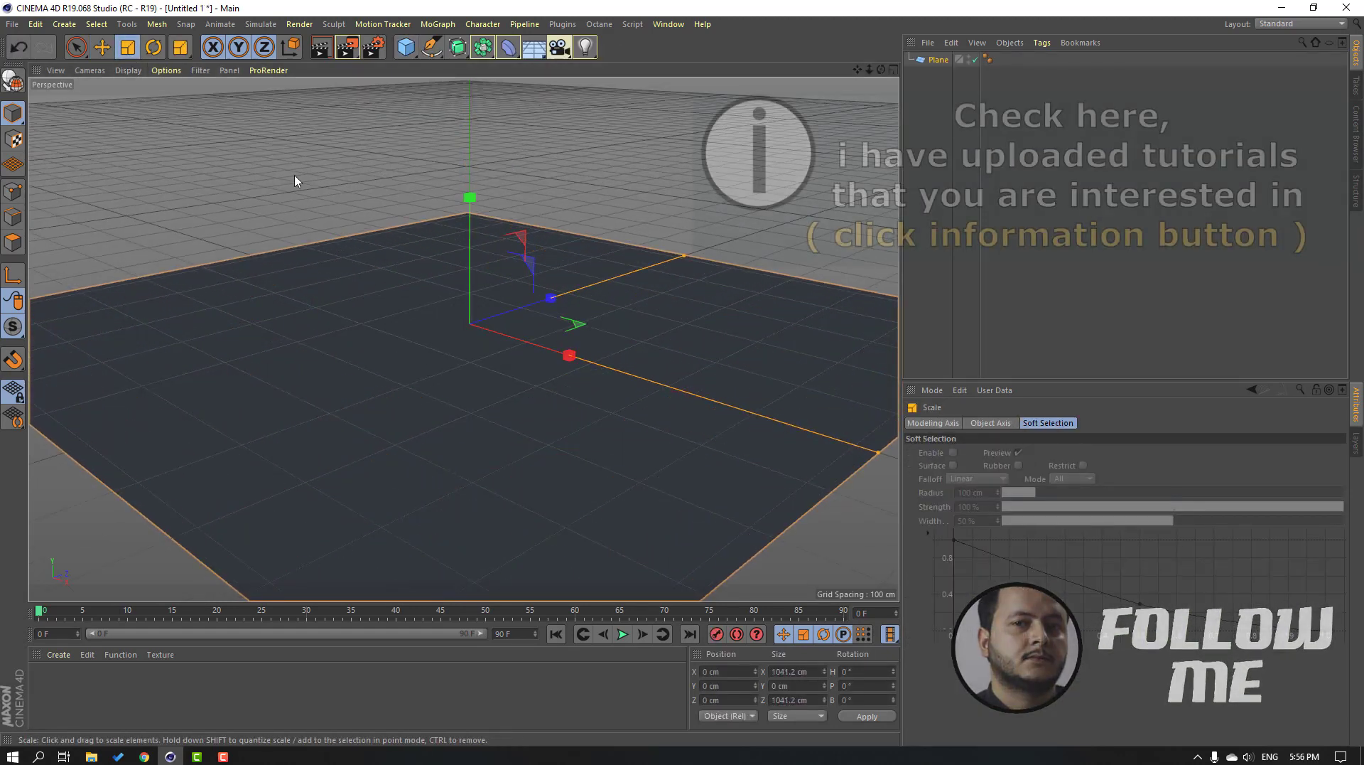
{"action": "left_click", "coordinate": [101, 50]}
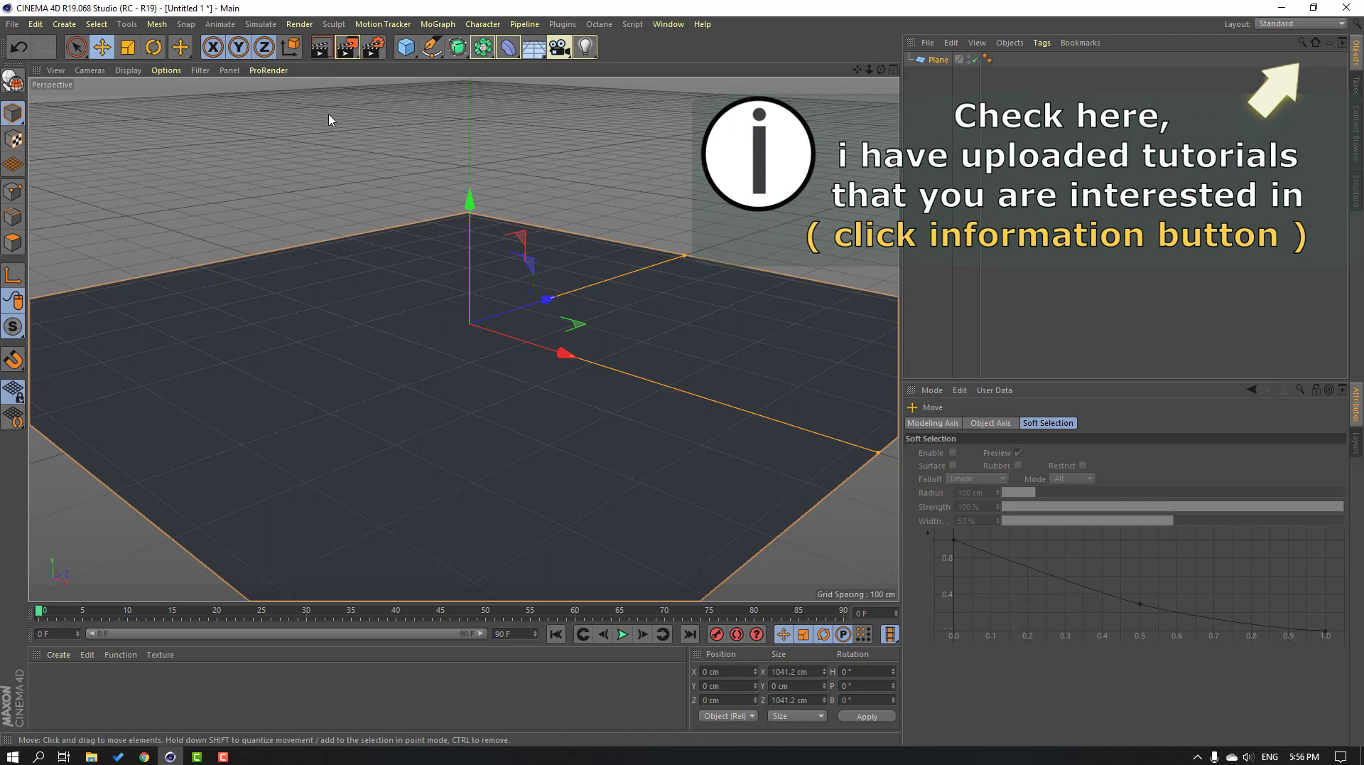
Step: Add a cube, shrink it to about 31 × 24 × 29 cm and raise it to about 66 cm in Y
{"action": "left_click", "coordinate": [406, 47]}
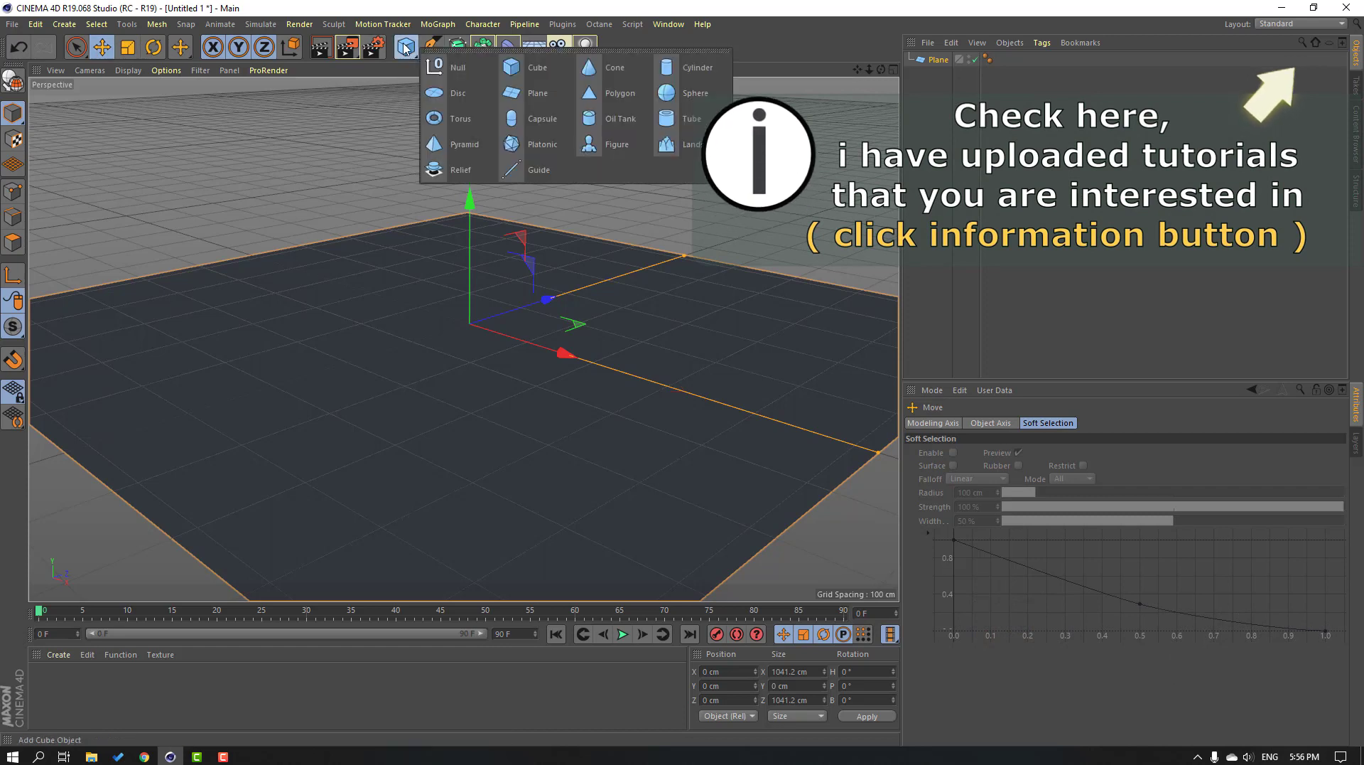
{"action": "left_click", "coordinate": [530, 67]}
{"action": "left_click_drag", "start_coordinate": [517, 314], "coordinate": [473, 307]}
{"action": "left_click_drag", "start_coordinate": [527, 344], "coordinate": [469, 272]}
{"action": "scroll", "coordinate": [474, 277], "scroll_direction": "up", "scroll_amount": 3}
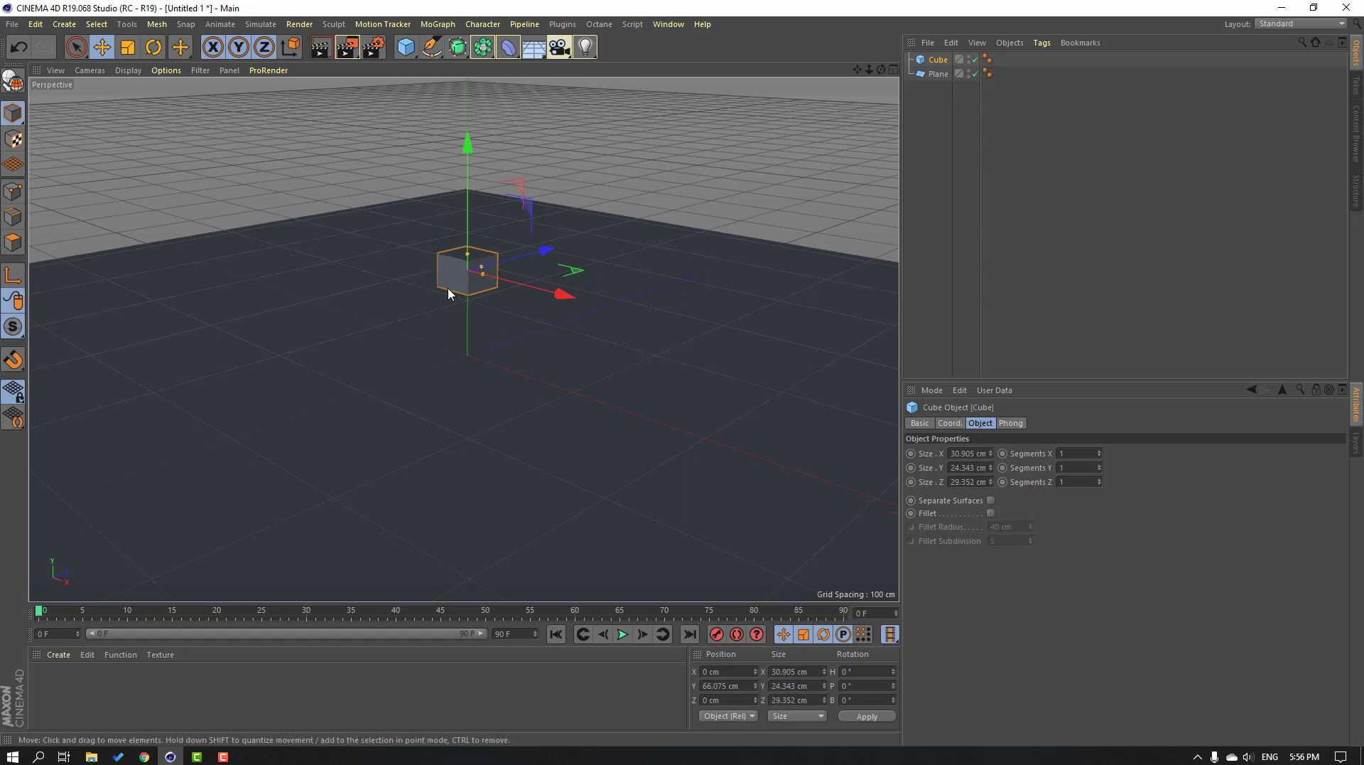
Step: Add a MoGraph Cloner and make the cube its child
{"action": "scroll", "coordinate": [457, 292], "scroll_direction": "down", "scroll_amount": 5}
{"action": "left_click", "coordinate": [437, 24]}
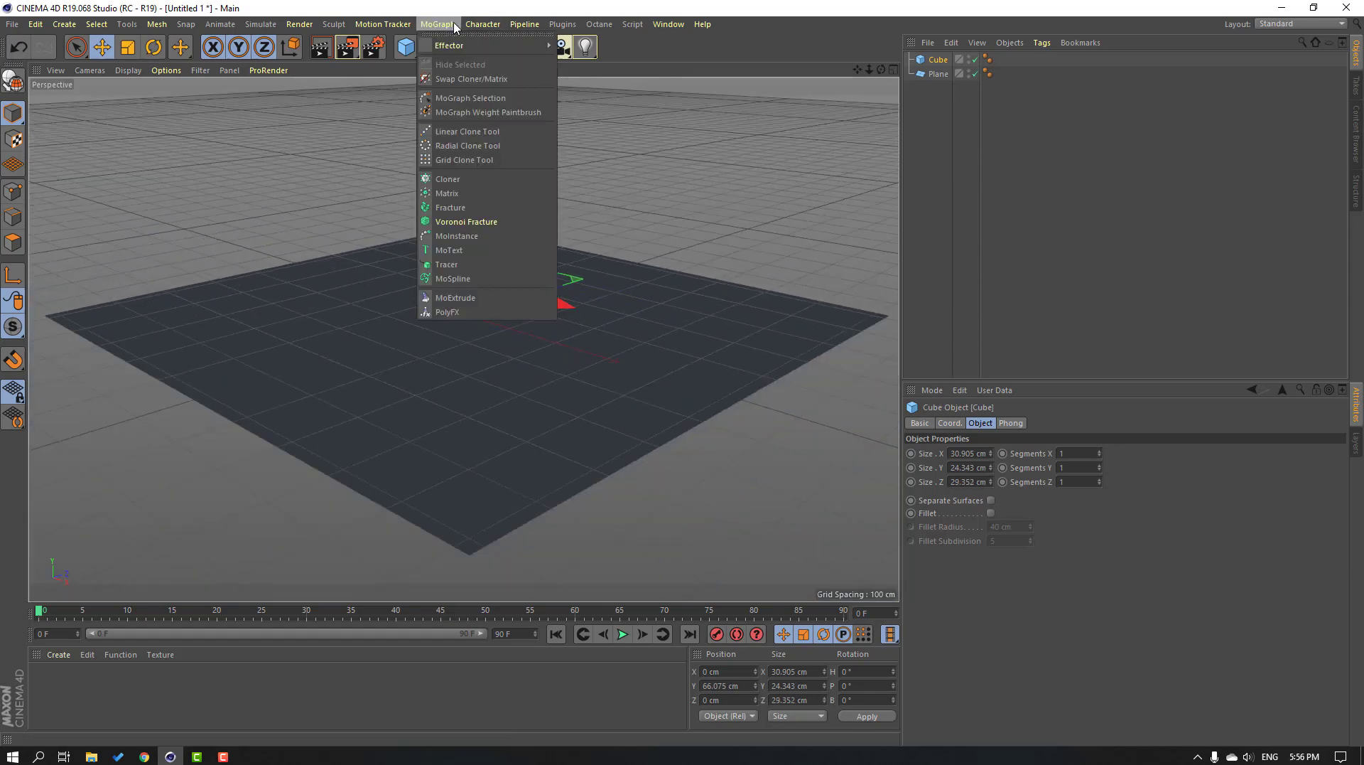
{"action": "left_click", "coordinate": [444, 182]}
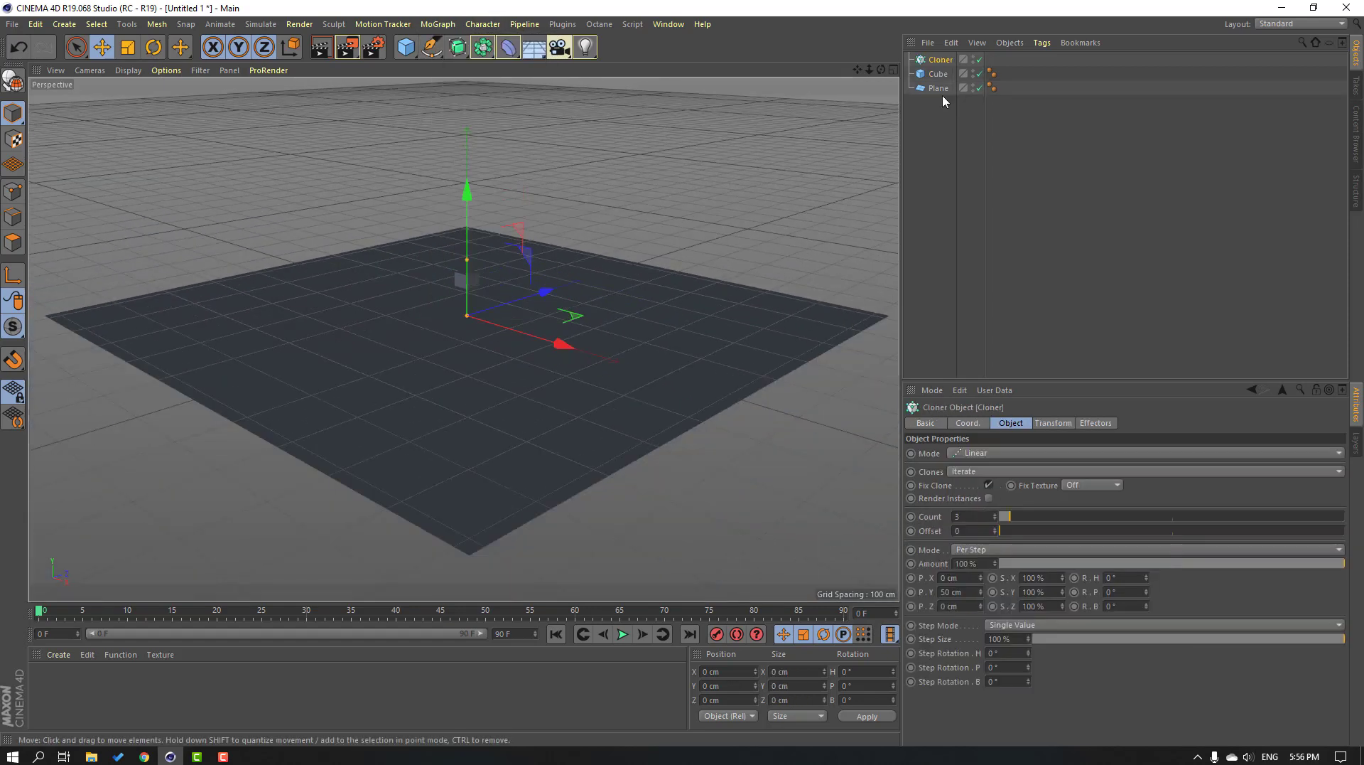
{"action": "left_click", "coordinate": [942, 95]}
{"action": "left_click", "coordinate": [938, 74]}
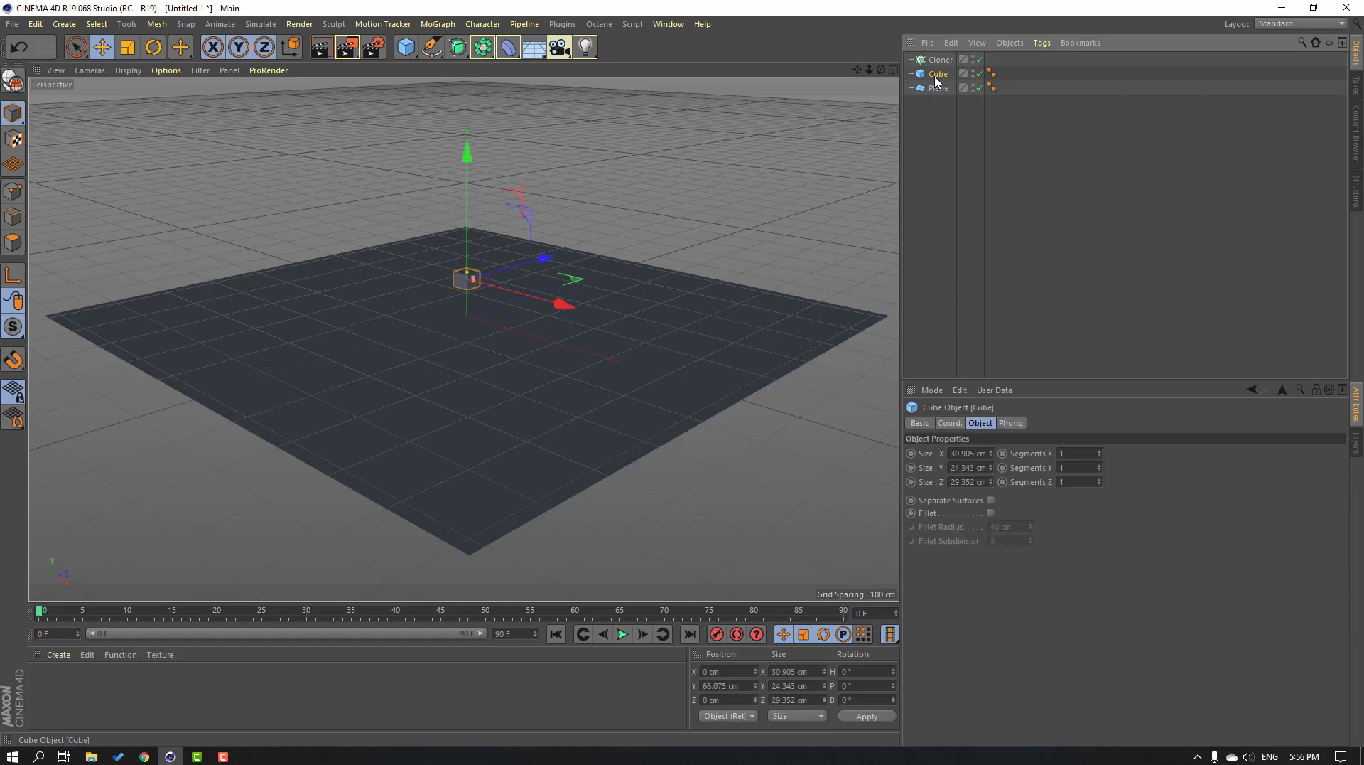
{"action": "left_click", "coordinate": [931, 81]}
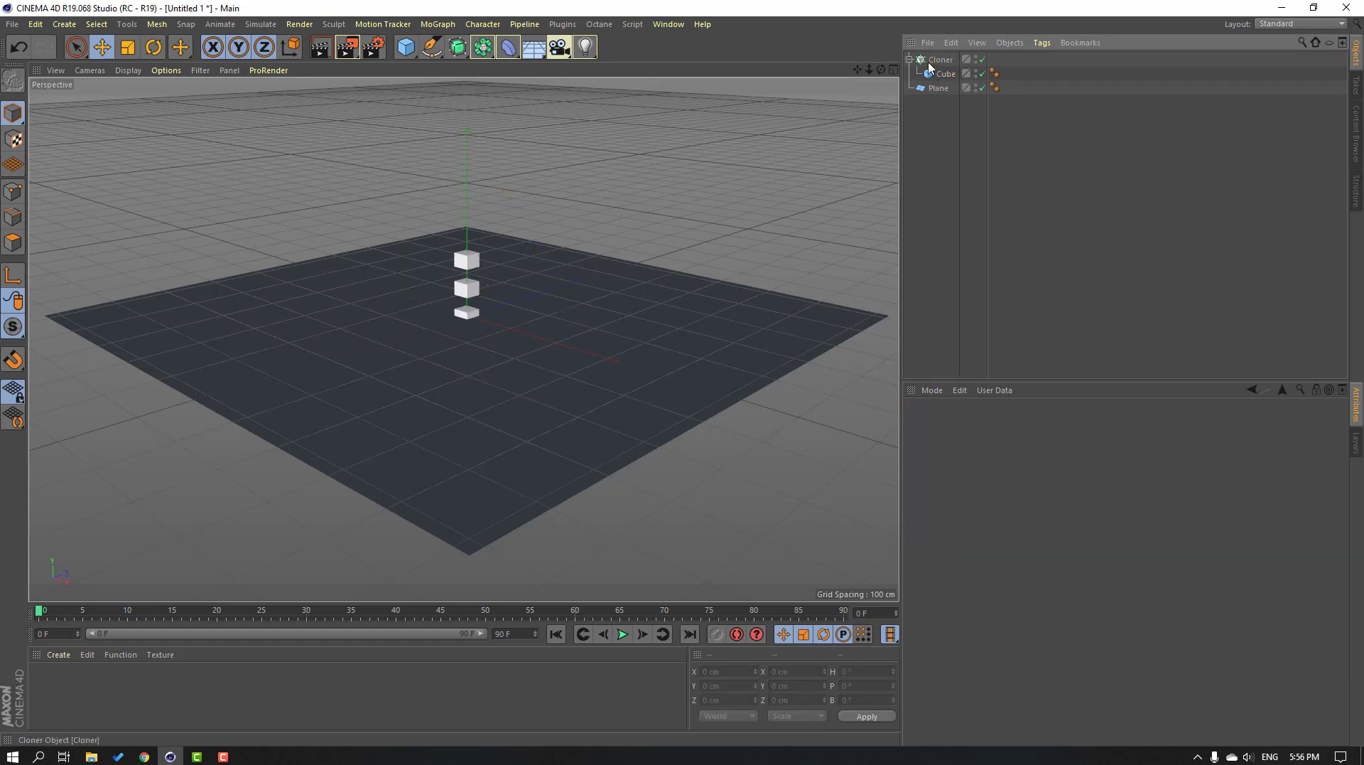
Step: Switch the cloner to Grid Array mode and set its size to 82 × 104 × 74 cm
{"action": "left_click", "coordinate": [936, 62]}
{"action": "left_click", "coordinate": [984, 453]}
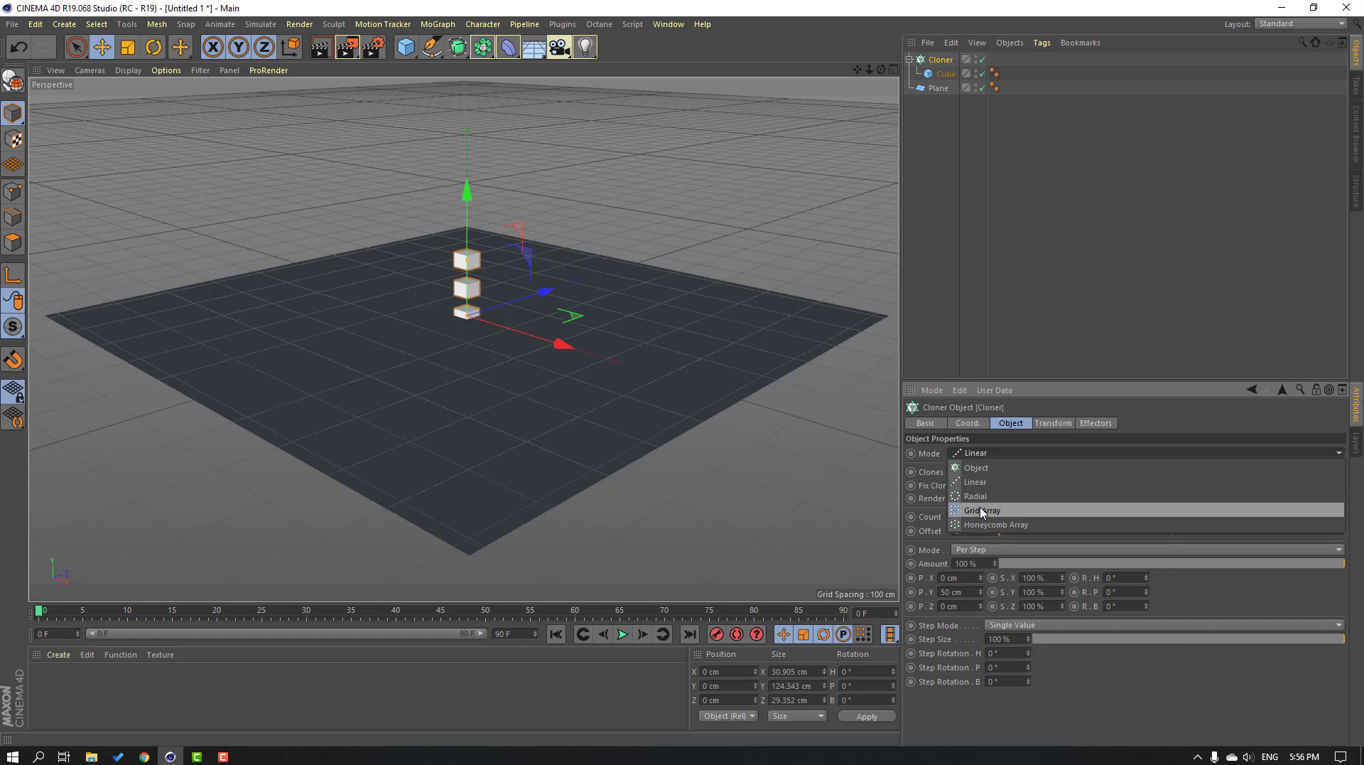
{"action": "left_click", "coordinate": [1007, 511]}
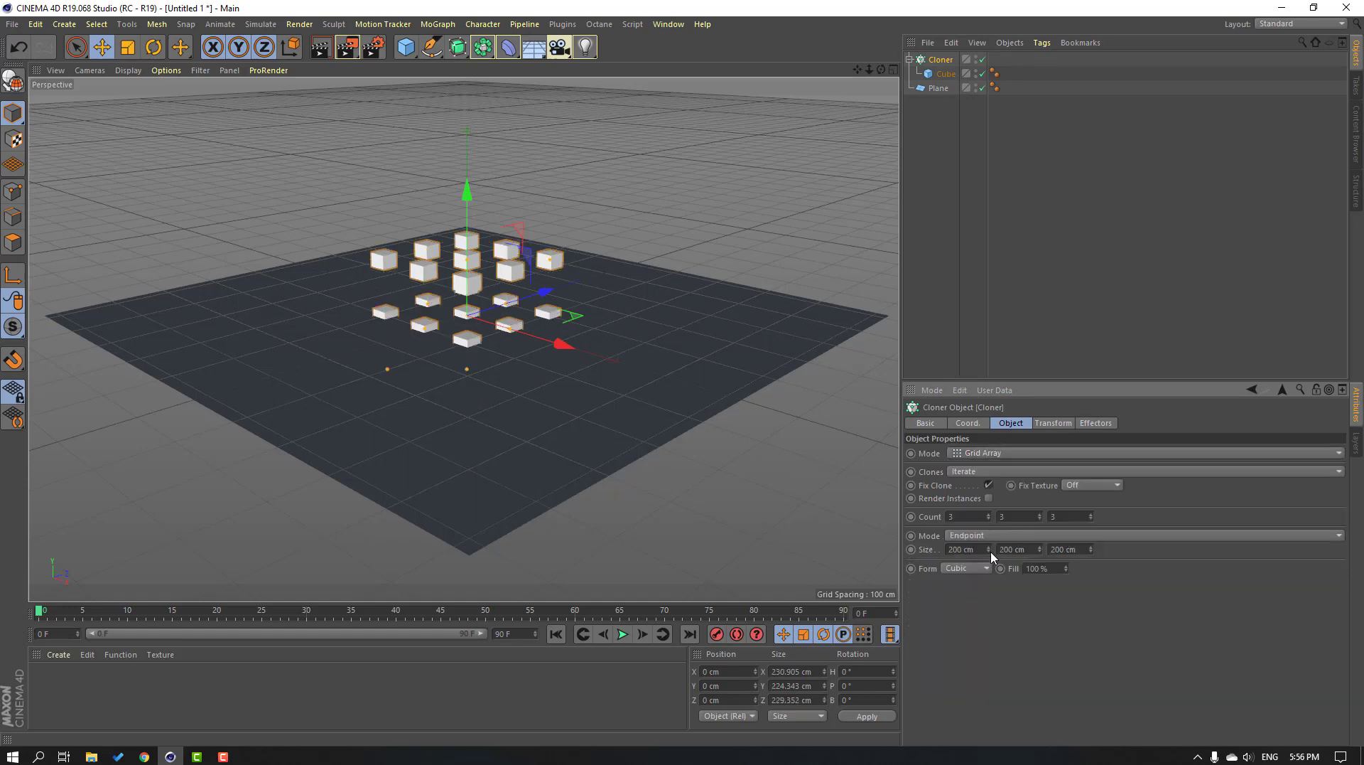
{"action": "left_click_drag", "start_coordinate": [987, 550], "coordinate": [987, 602]}
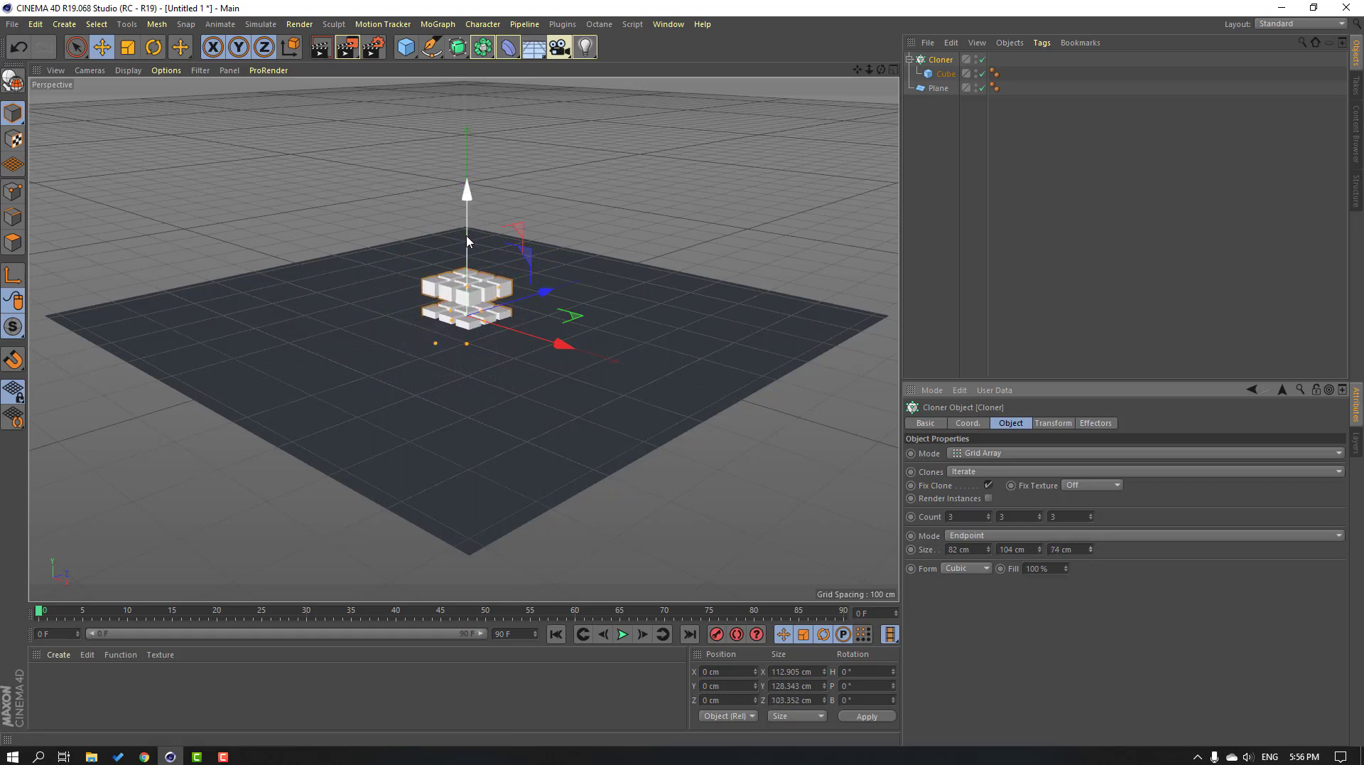
Step: Raise the cloner to about 262 cm in Y and tighten its grid size to 56 cm in Y and 69 cm in Z
{"action": "left_click_drag", "start_coordinate": [467, 241], "coordinate": [467, 141]}
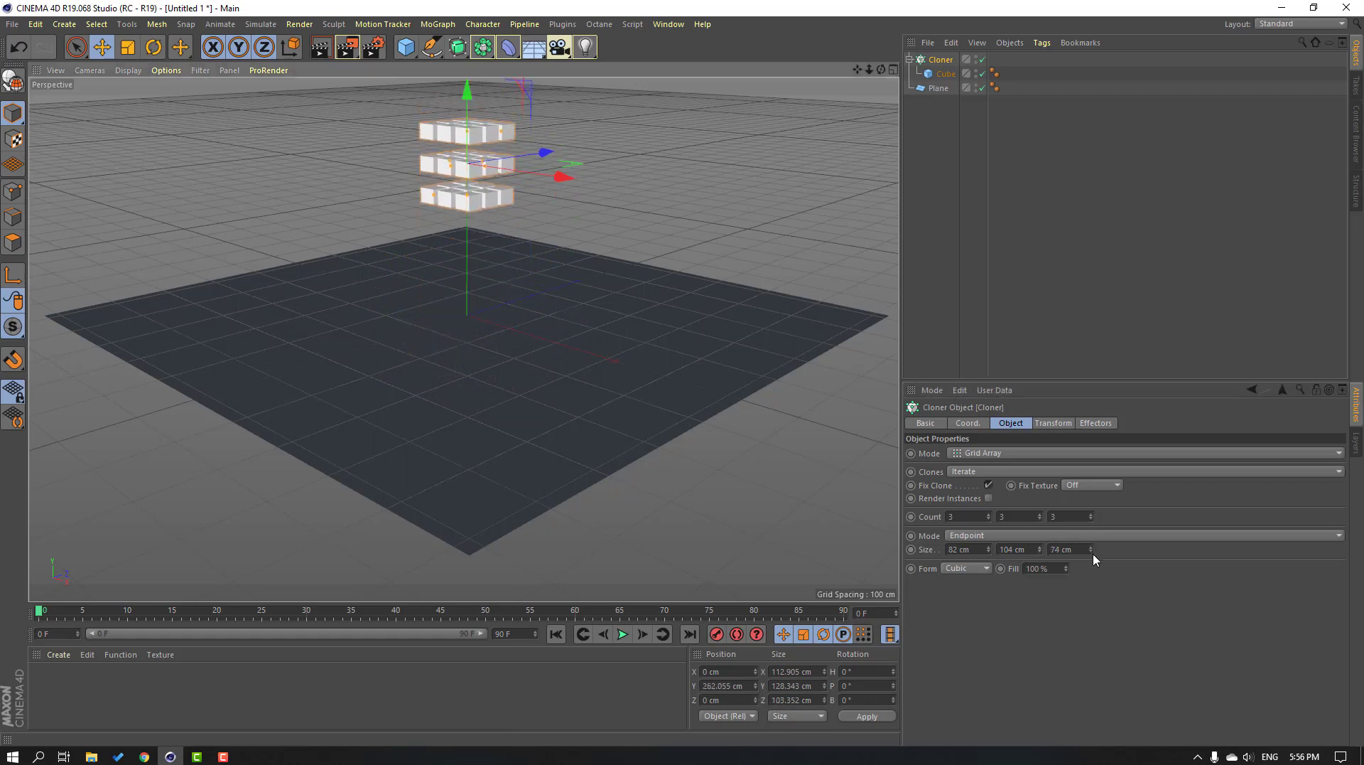
{"action": "left_click_drag", "start_coordinate": [1091, 551], "coordinate": [1091, 575]}
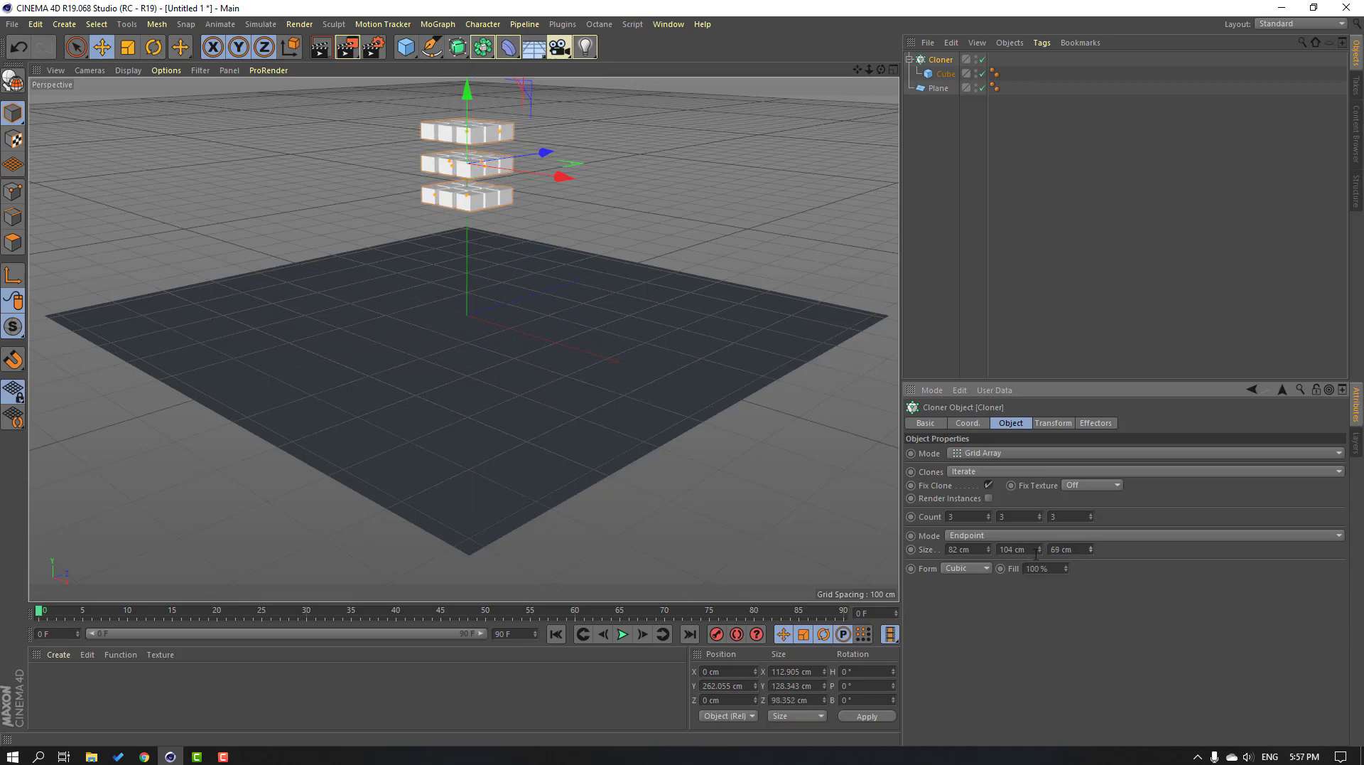
{"action": "scroll", "coordinate": [497, 162], "scroll_direction": "up", "scroll_amount": 7}
{"action": "scroll", "coordinate": [581, 274], "scroll_direction": "up", "scroll_amount": 2}
{"action": "middle_click_drag", "start_coordinate": [578, 122], "coordinate": [582, 312], "text": "alt"}
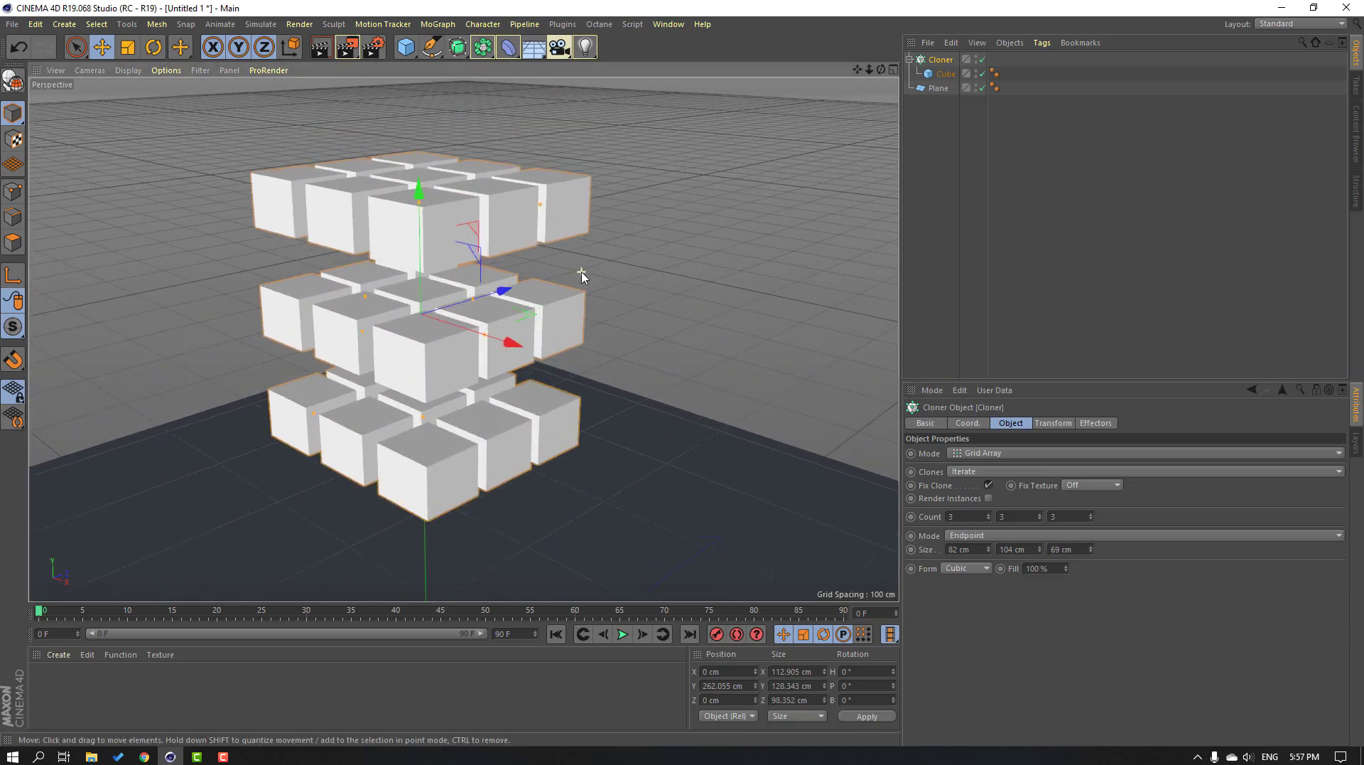
{"action": "left_click_drag", "start_coordinate": [581, 311], "coordinate": [721, 412], "text": "alt"}
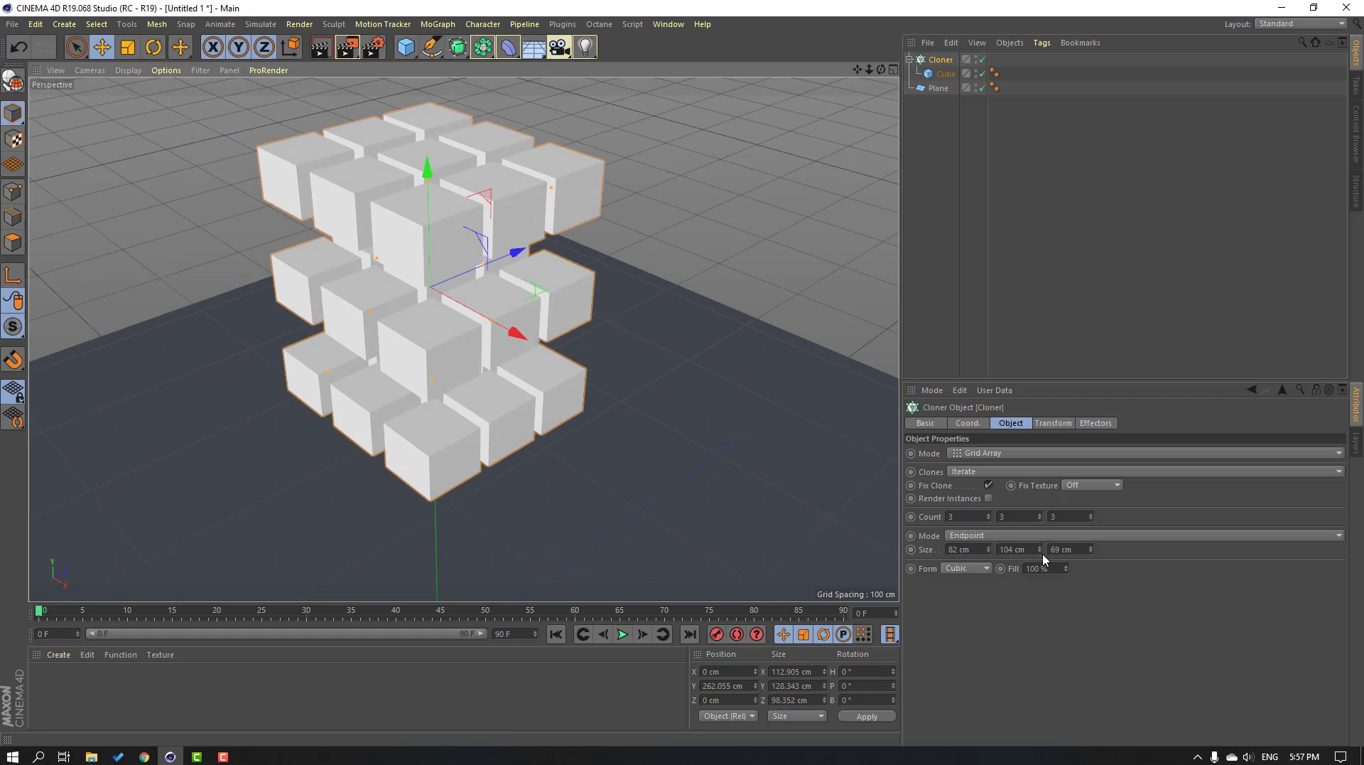
{"action": "left_click_drag", "start_coordinate": [1040, 551], "coordinate": [1041, 589]}
Step: Offset the cloner to about 82 cm in X and -78 cm in Z, and adjust its height above the plane
{"action": "scroll", "coordinate": [524, 430], "scroll_direction": "down", "scroll_amount": 5}
{"action": "middle_click_drag", "start_coordinate": [550, 414], "coordinate": [570, 270], "text": "alt"}
{"action": "scroll", "coordinate": [570, 271], "scroll_direction": "down", "scroll_amount": 5}
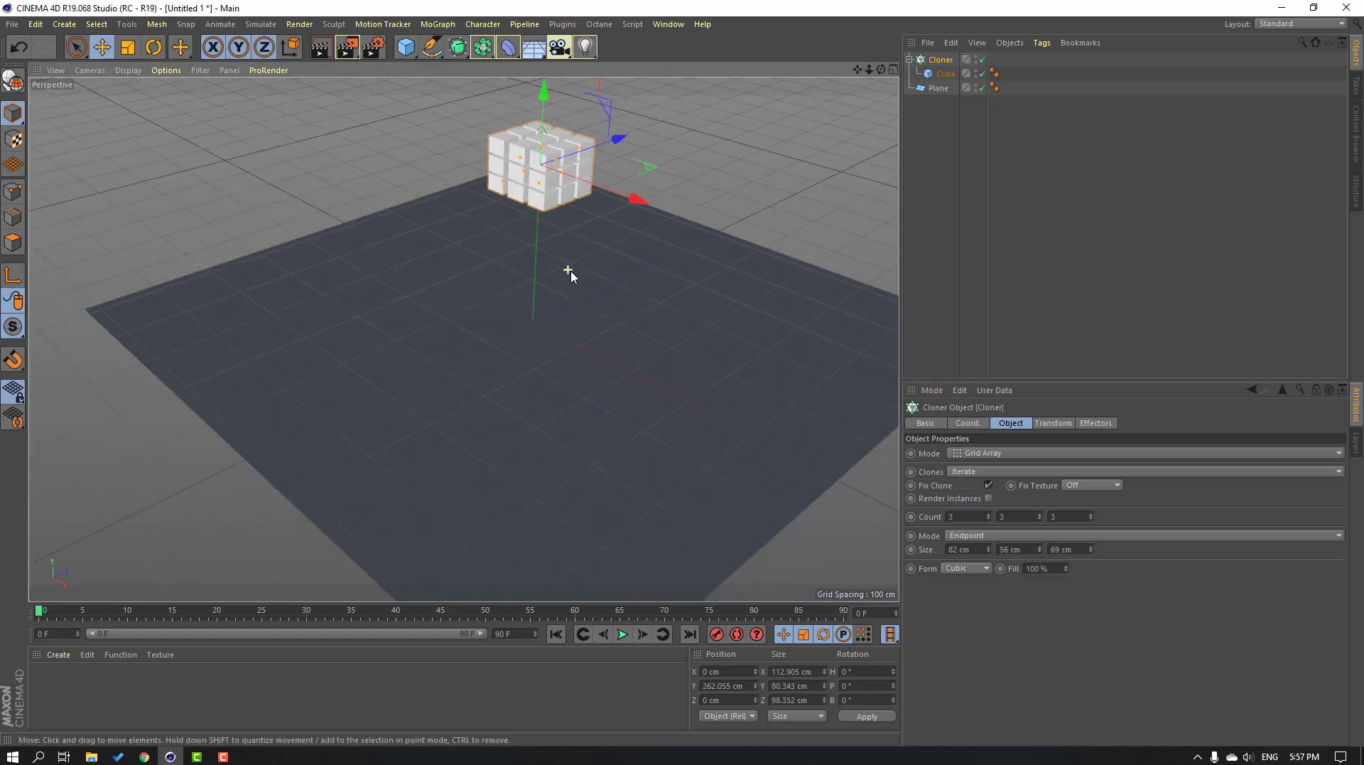
{"action": "mouse_move", "coordinate": [535, 339]}
{"action": "middle_mouse_down", "text": "alt"}
{"action": "mouse_move", "coordinate": [529, 420]}
{"action": "mouse_move", "coordinate": [529, 338]}
{"action": "middle_mouse_up", "text": "alt"}
{"action": "left_click_drag", "start_coordinate": [625, 410], "coordinate": [581, 336], "text": "alt"}
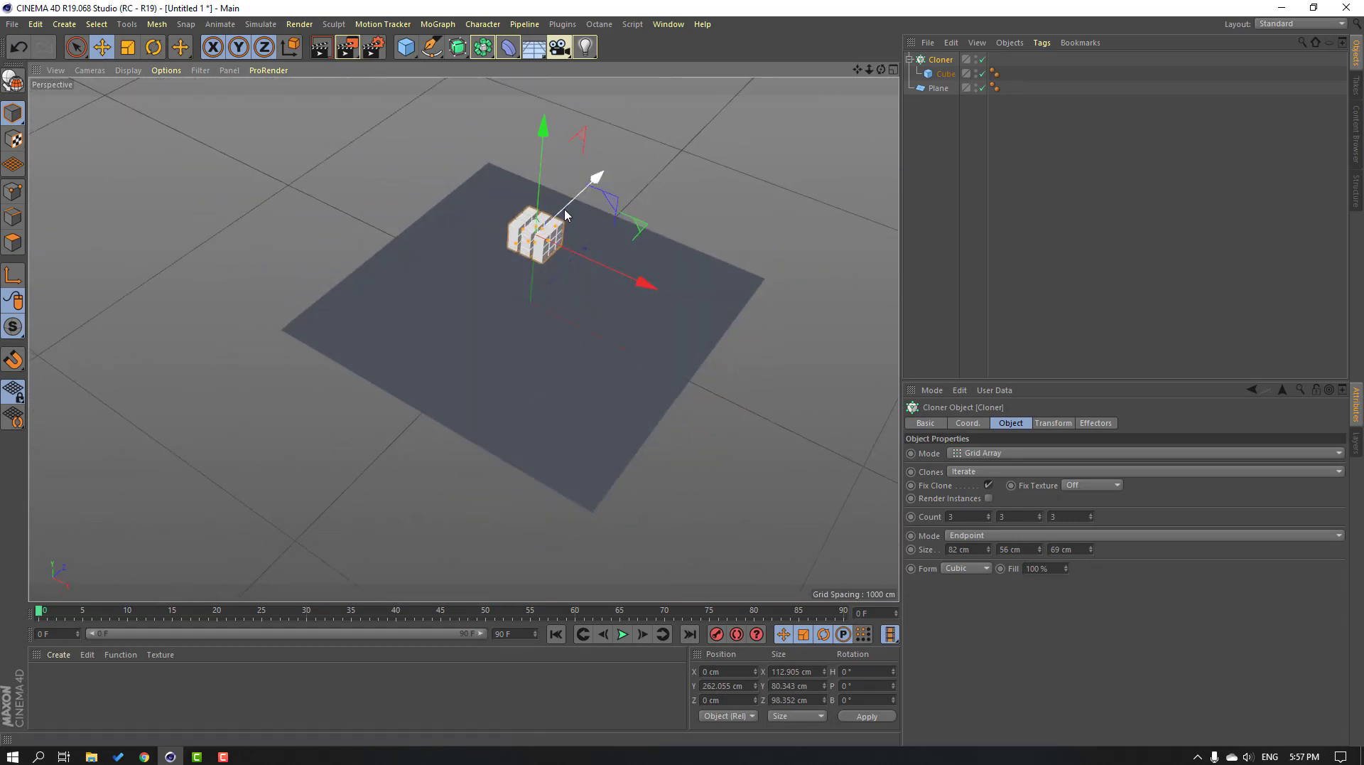
{"action": "left_click_drag", "start_coordinate": [566, 215], "coordinate": [557, 282]}
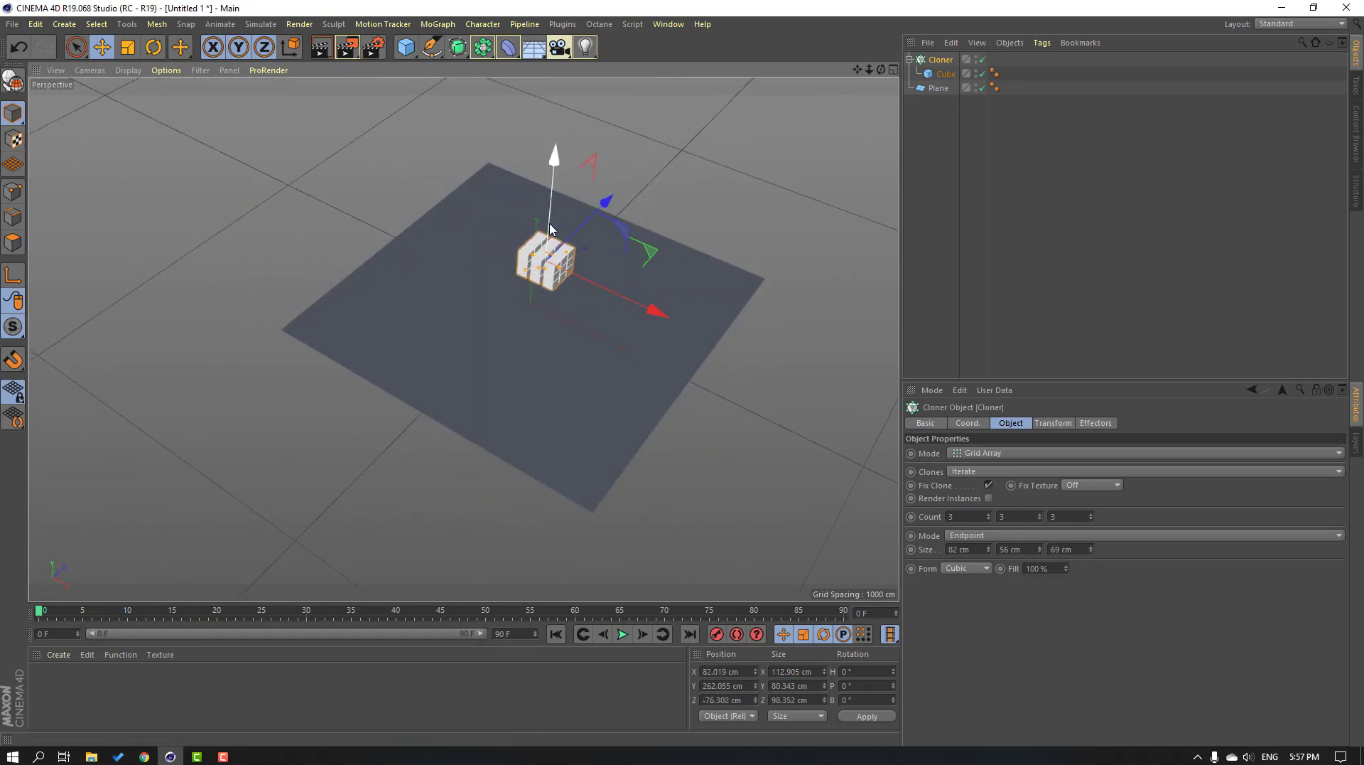
{"action": "left_click_drag", "start_coordinate": [549, 225], "coordinate": [558, 172]}
{"action": "scroll", "coordinate": [565, 276], "scroll_direction": "up", "scroll_amount": 3}
{"action": "middle_click_drag", "start_coordinate": [548, 313], "coordinate": [493, 314], "text": "alt"}
{"action": "left_click_drag", "start_coordinate": [515, 276], "coordinate": [603, 249], "text": "alt"}
Step: Add a Rigid Body simulation tag to the cube inside the cloner
{"action": "left_click", "coordinate": [939, 96]}
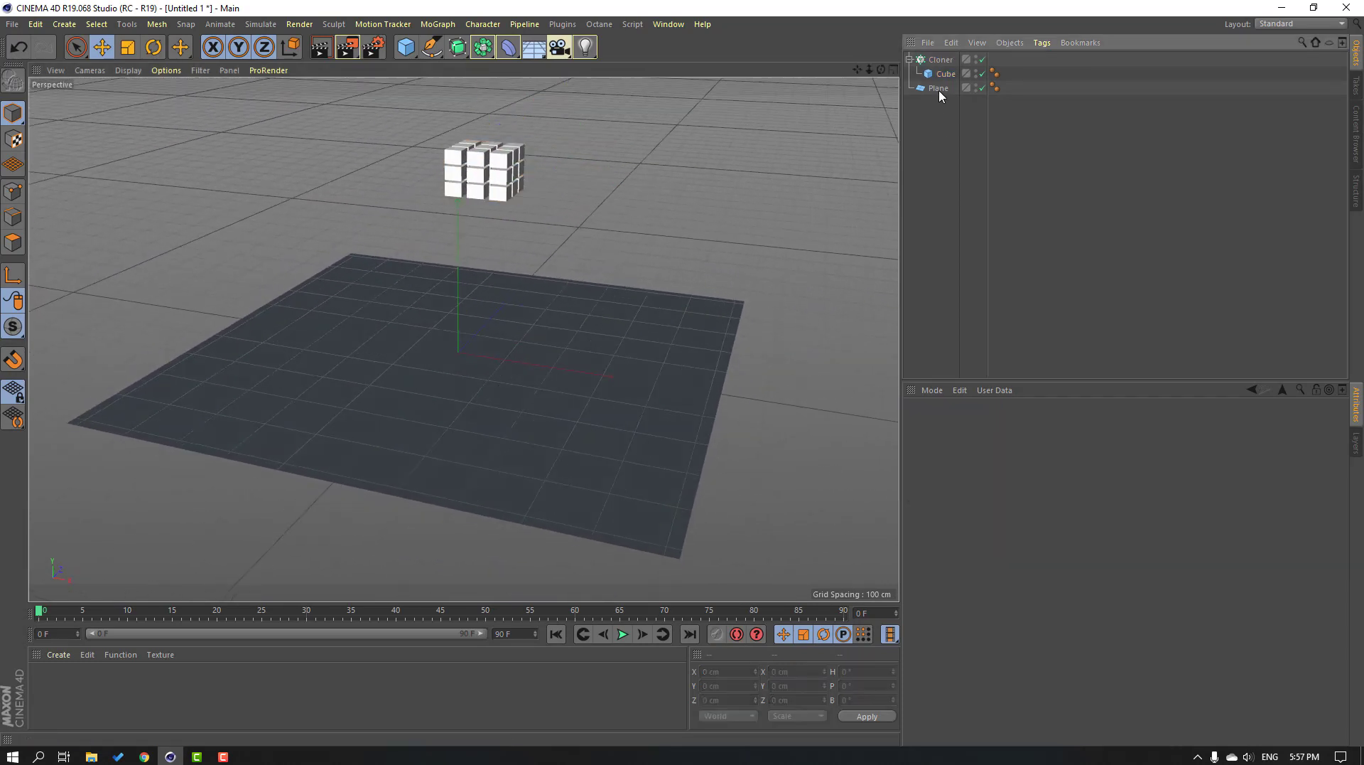
{"action": "left_click", "coordinate": [946, 74]}
{"action": "right_click", "coordinate": [946, 75]}
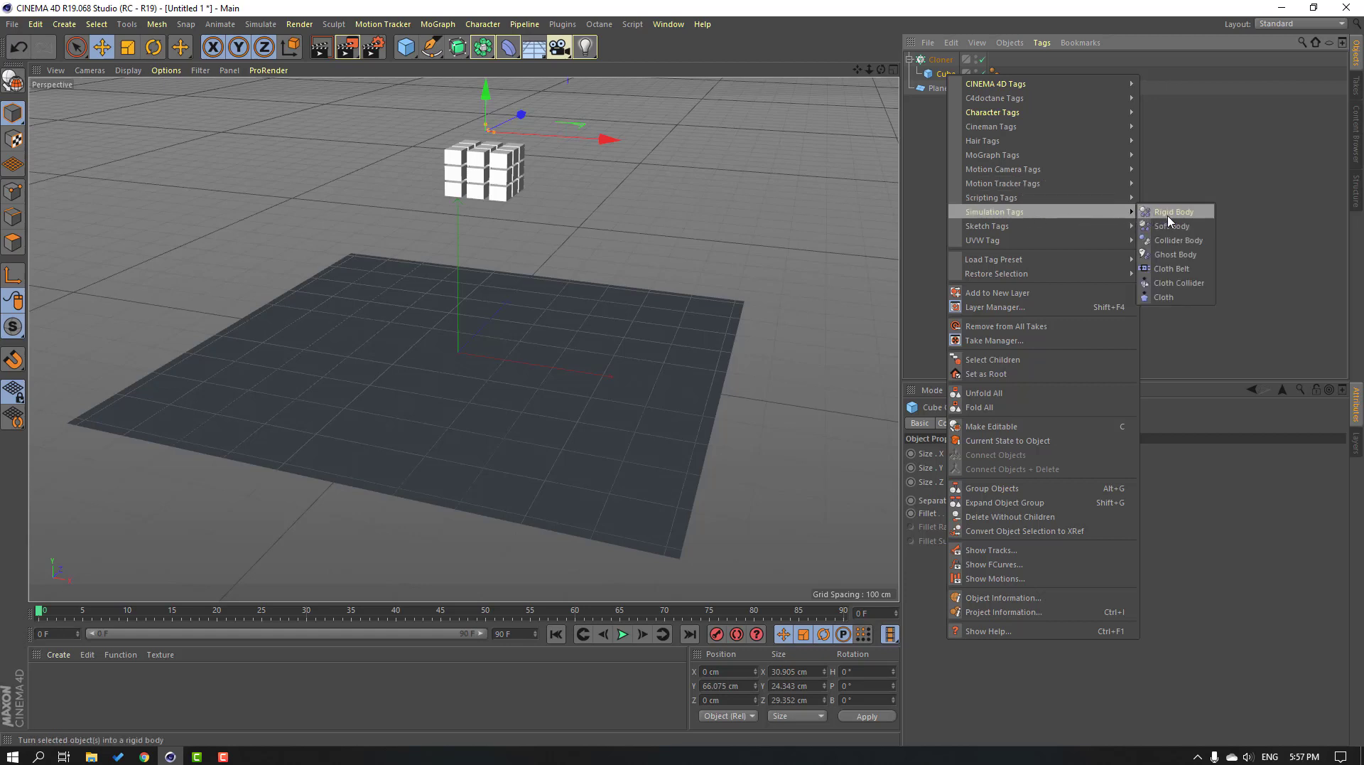
{"action": "left_click", "coordinate": [1174, 213]}
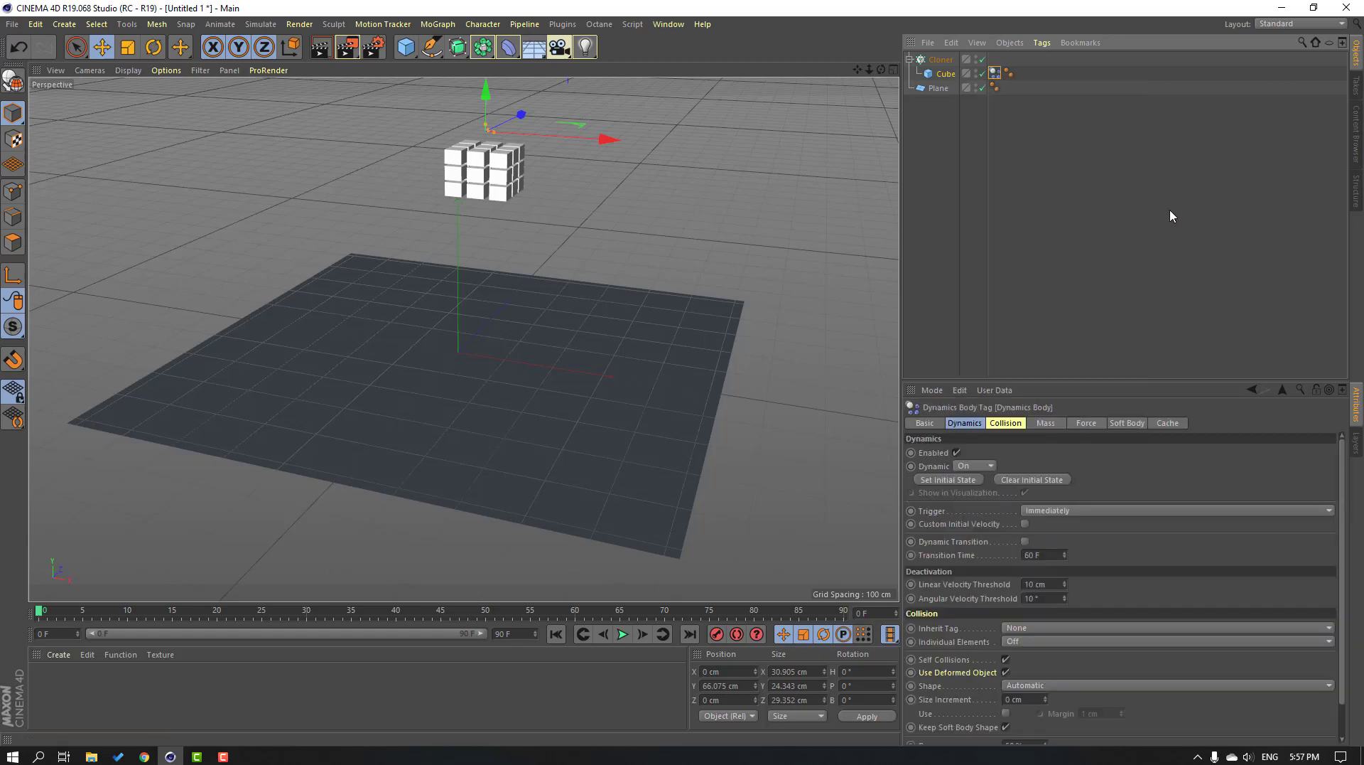
{"action": "left_click", "coordinate": [725, 247]}
Step: Add a Collider Body simulation tag to the plane
{"action": "left_click", "coordinate": [348, 320]}
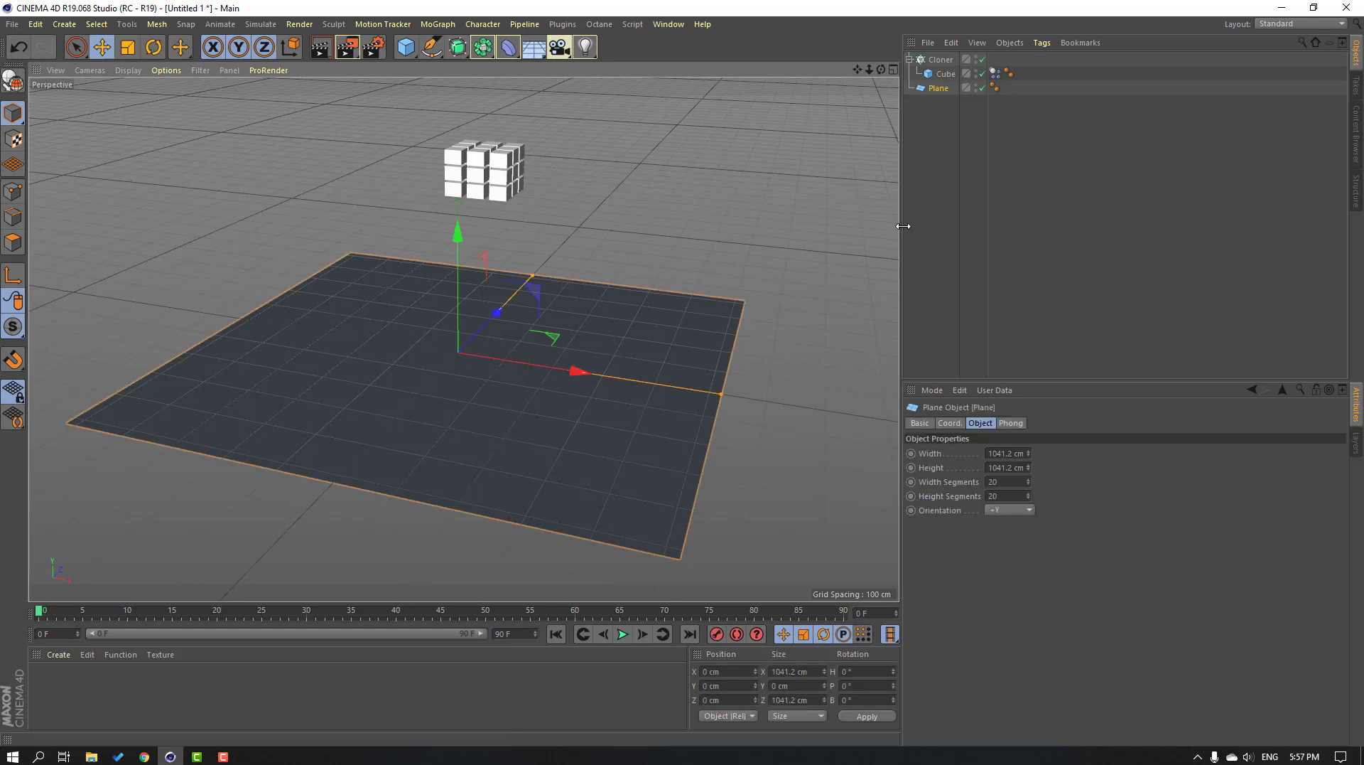
{"action": "right_click", "coordinate": [938, 93]}
{"action": "mouse_move", "coordinate": [1020, 235]}
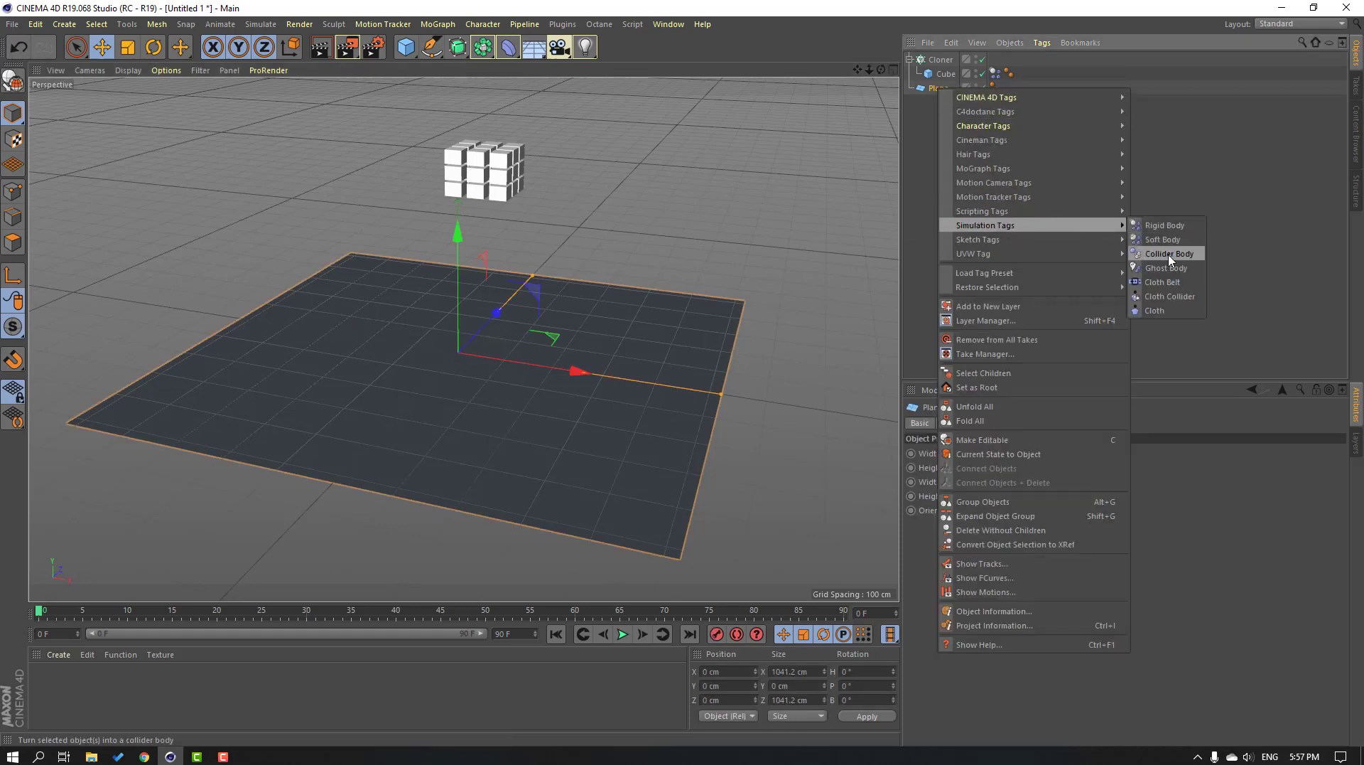
{"action": "left_click", "coordinate": [1189, 255]}
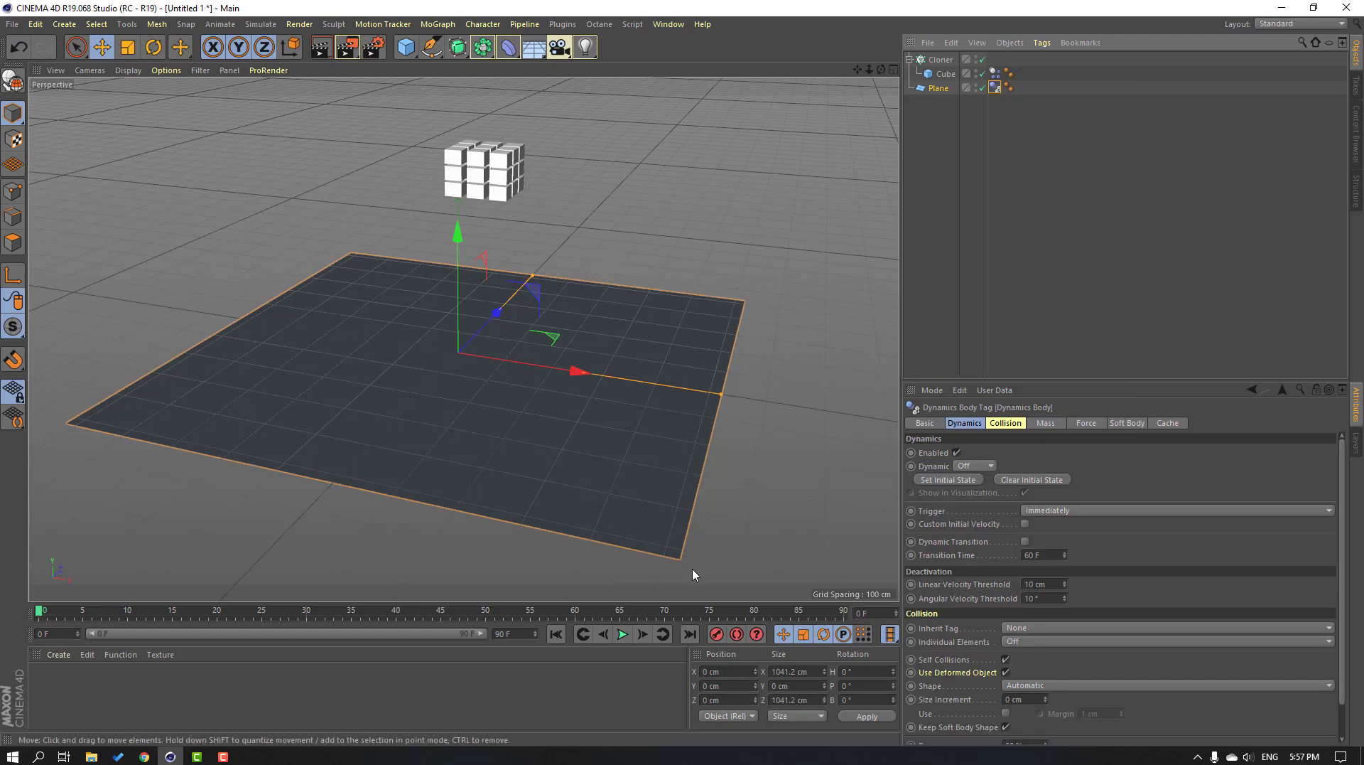
Step: Play the simulation of the falling cubes and return to the first frame
{"action": "left_click", "coordinate": [623, 635]}
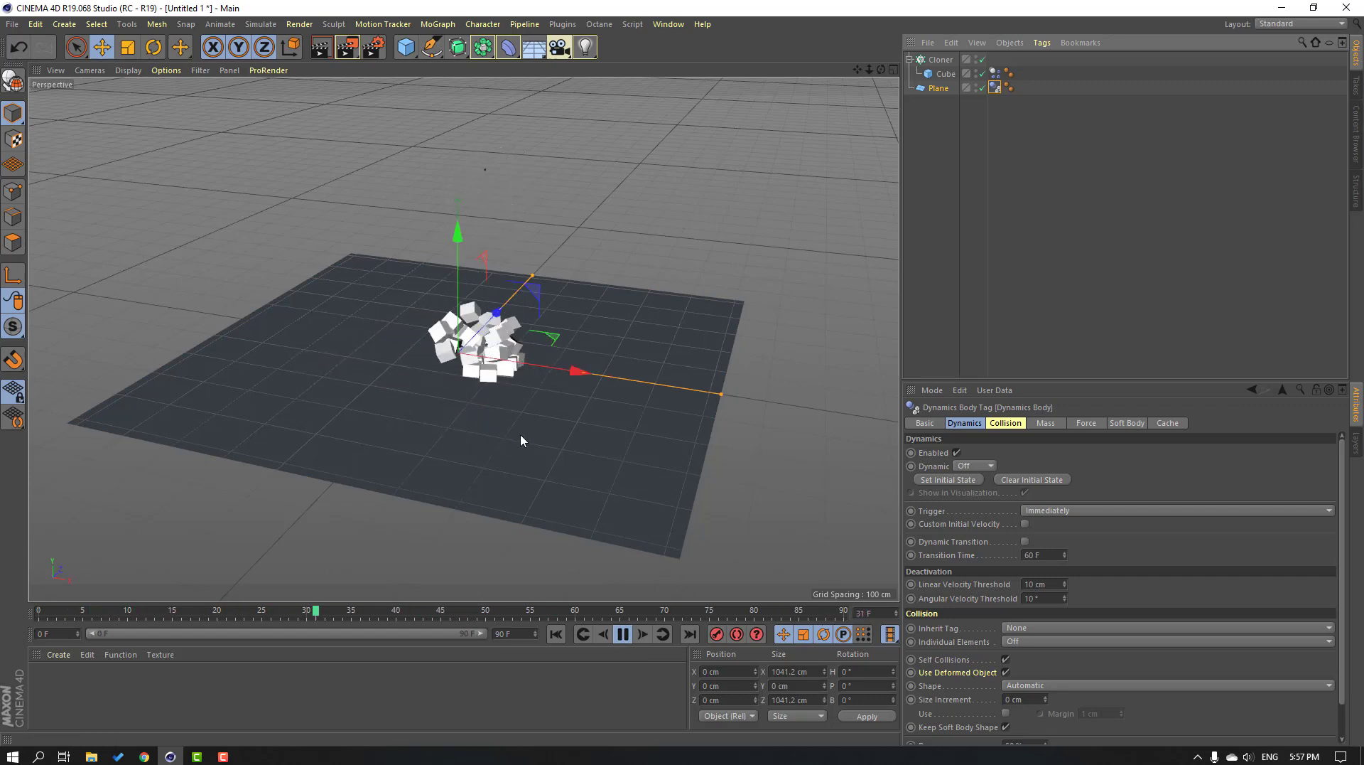
{"action": "left_click", "coordinate": [623, 640]}
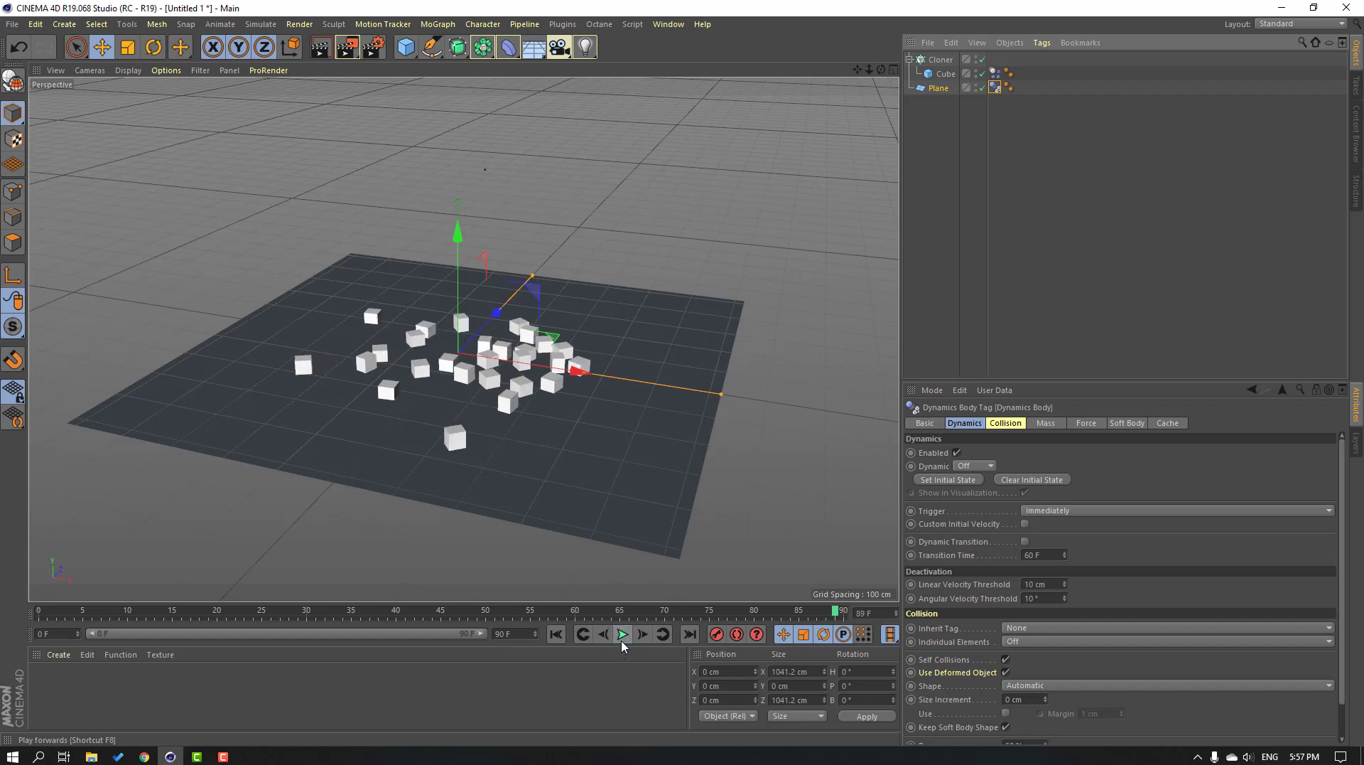
{"action": "left_click", "coordinate": [555, 635]}
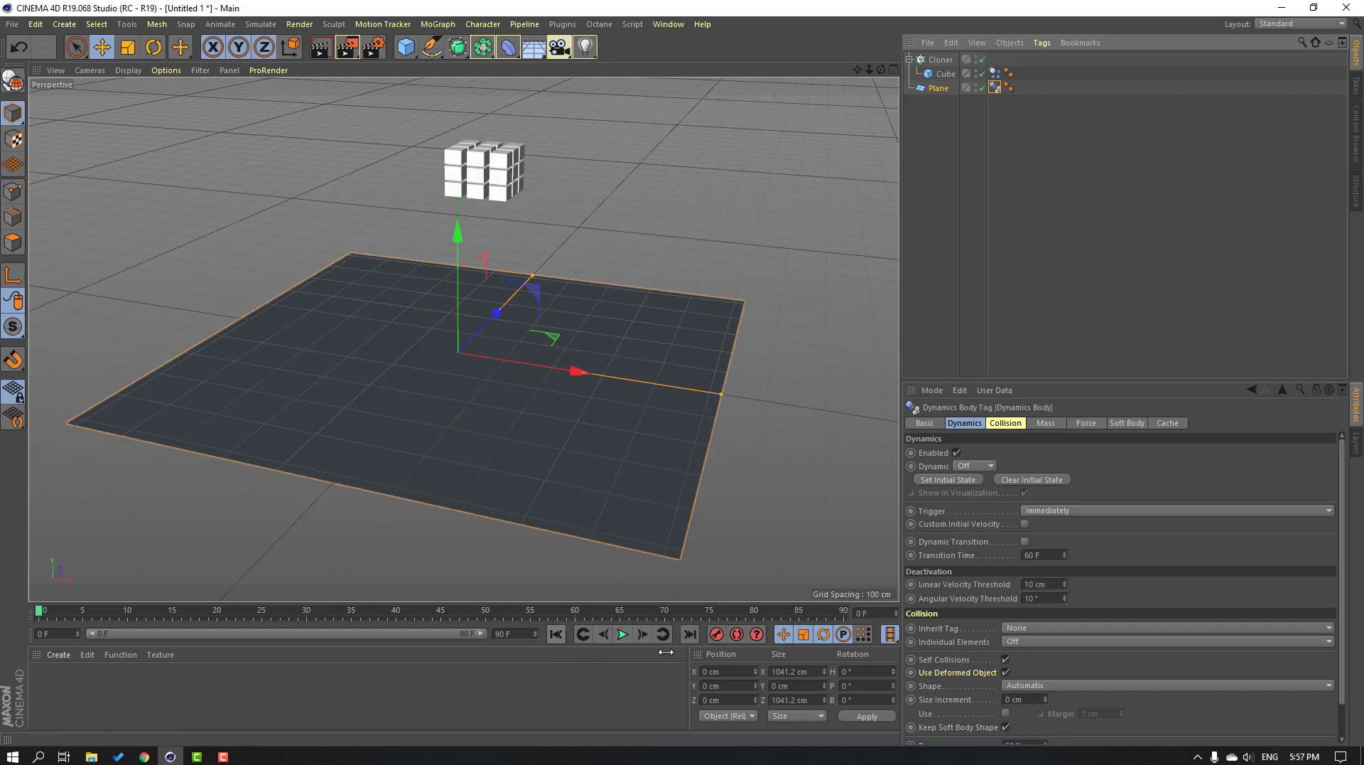
Step: Extend the animation's end to frame 200, play the simulation again and rewind to the start
{"action": "left_click", "coordinate": [528, 634]}
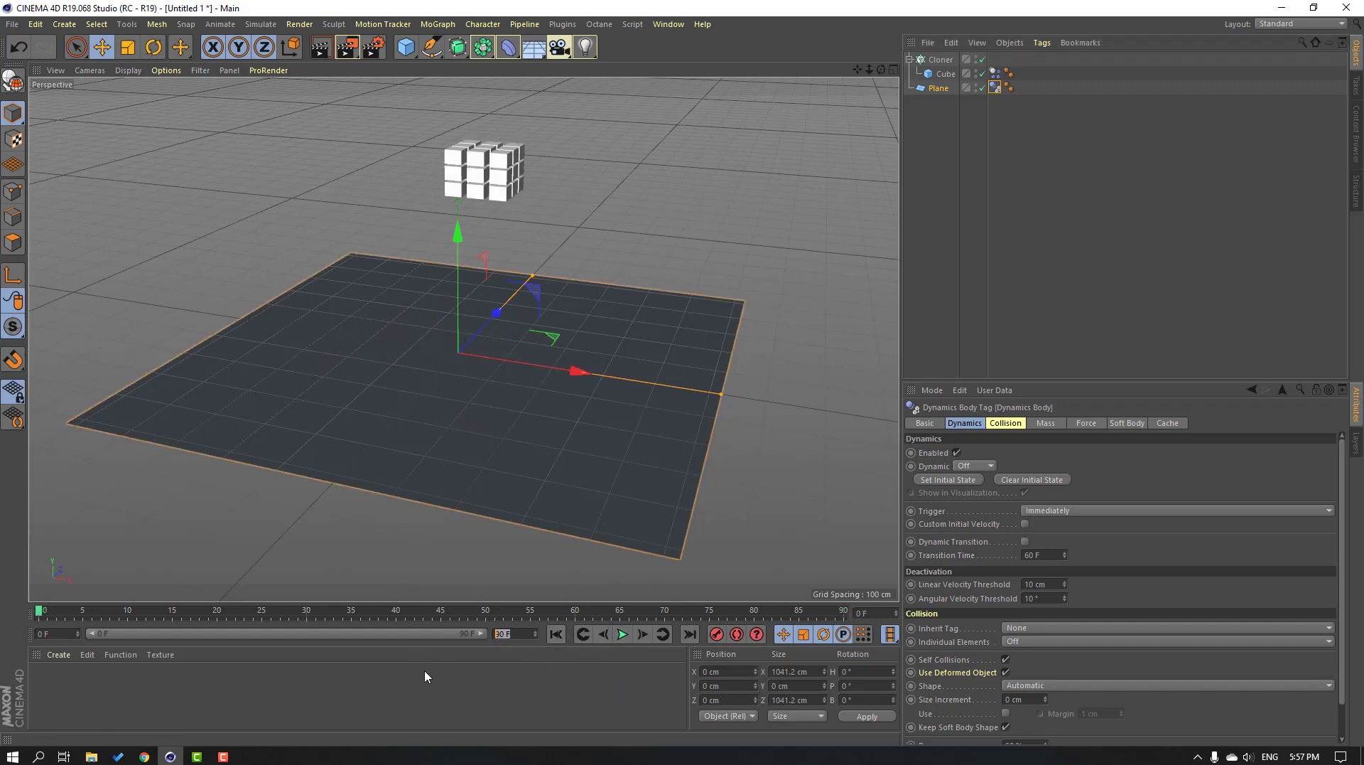
{"action": "type", "text": "200"}
{"action": "key", "text": "Return"}
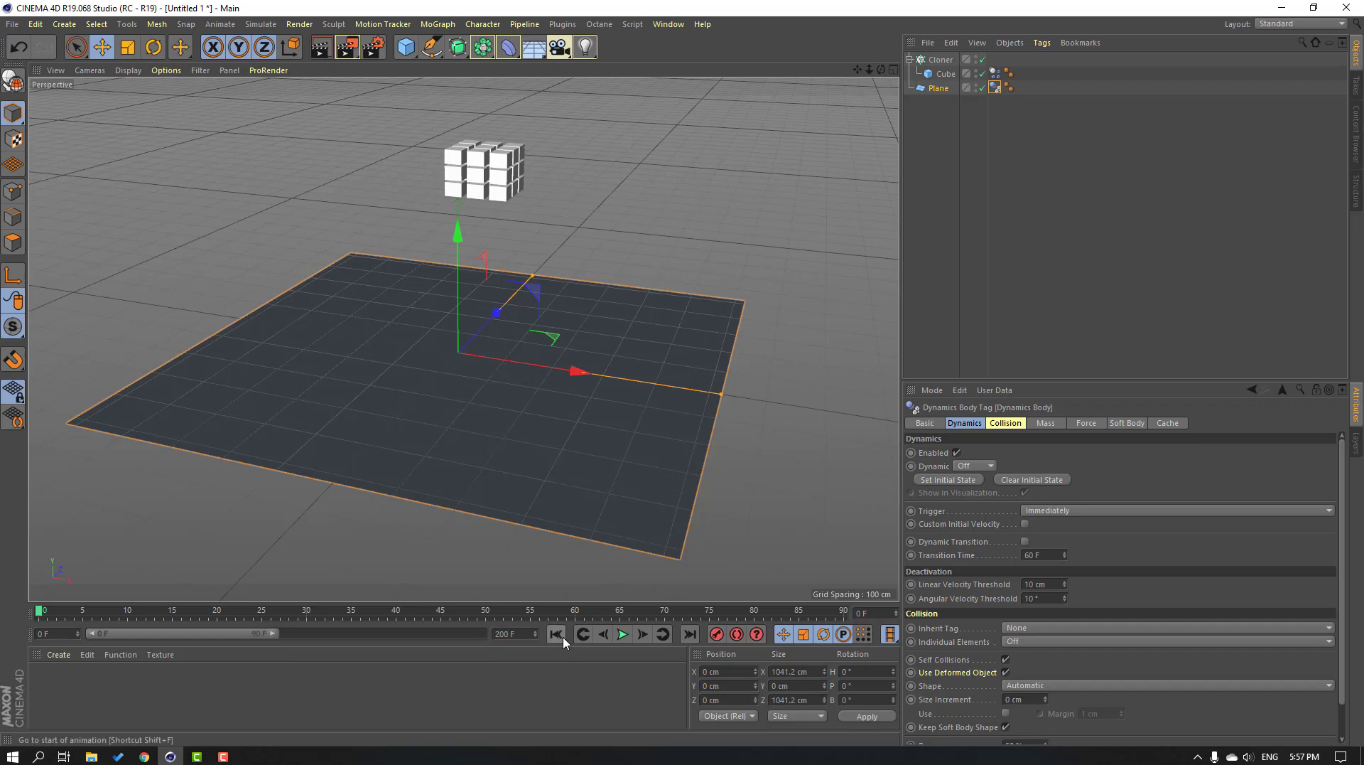
{"action": "left_click", "coordinate": [622, 633]}
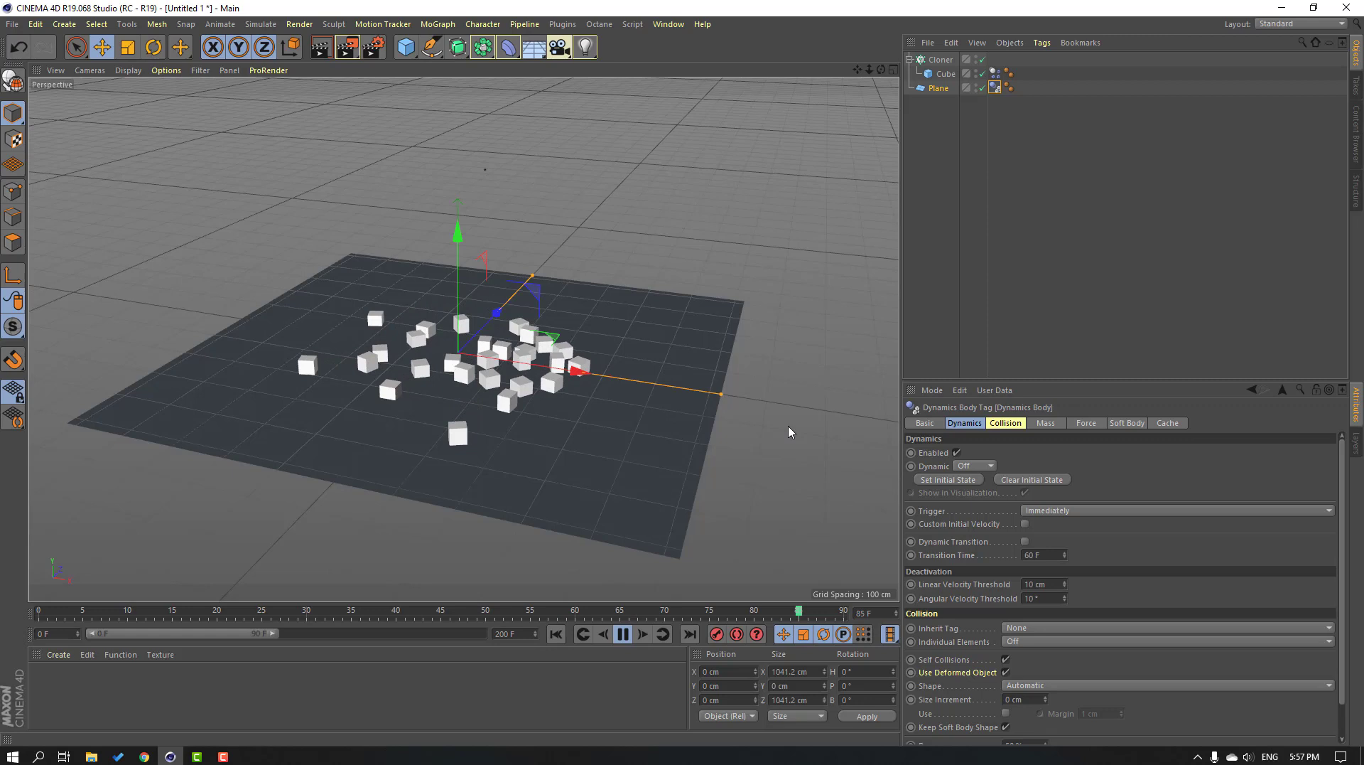
{"action": "left_click", "coordinate": [557, 633]}
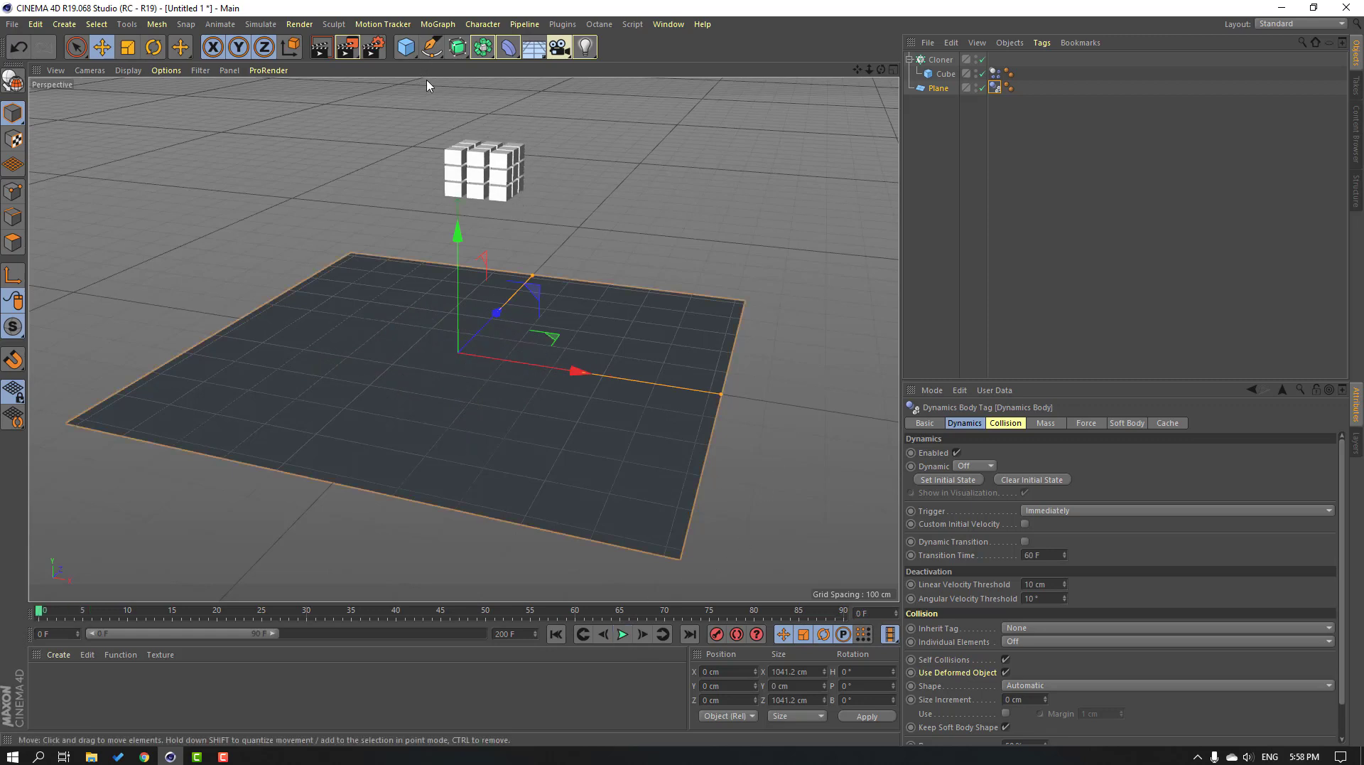
Step: Add a second, separate cube and move it to about -295 cm in X on the plane
{"action": "left_click", "coordinate": [406, 56]}
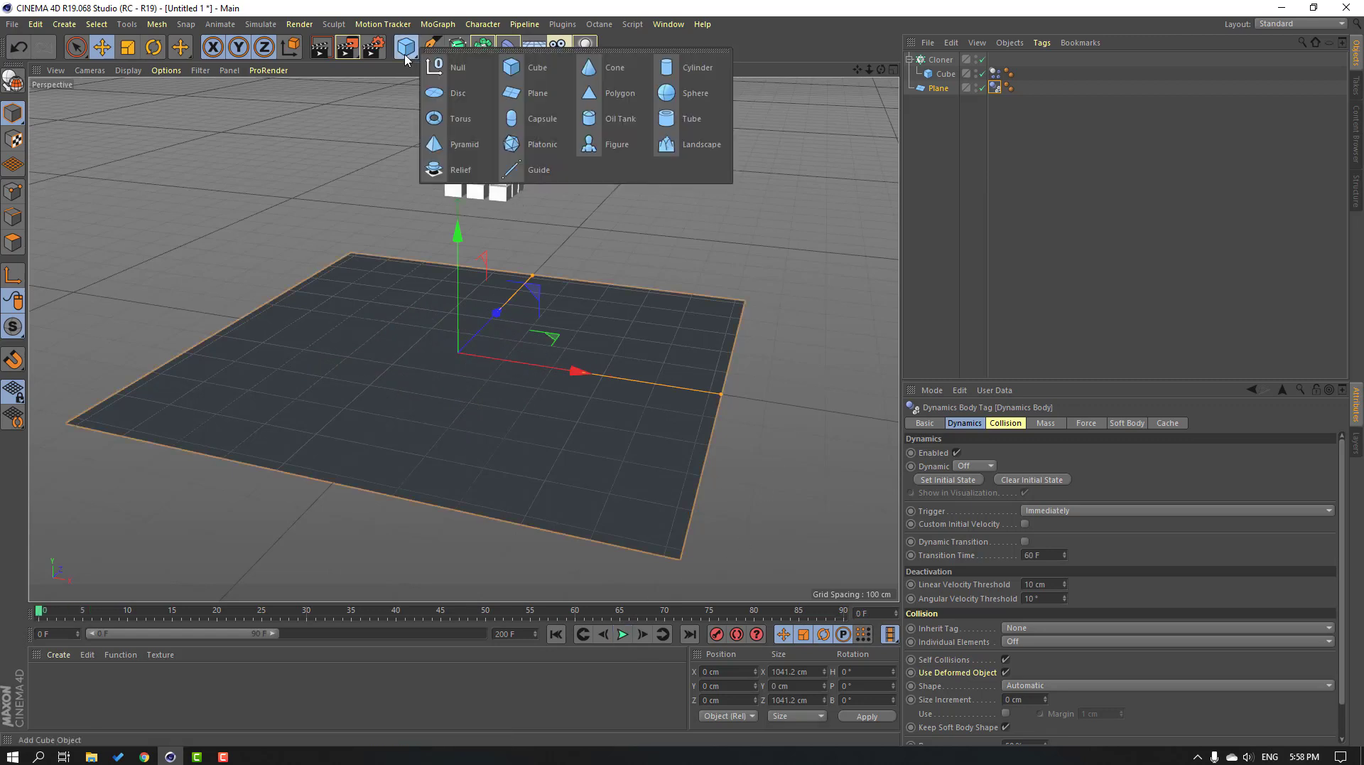
{"action": "left_click", "coordinate": [526, 71]}
{"action": "left_click_drag", "start_coordinate": [517, 361], "coordinate": [389, 347]}
{"action": "scroll", "coordinate": [432, 335], "scroll_direction": "down", "scroll_amount": 2}
{"action": "middle_click_drag", "start_coordinate": [468, 330], "coordinate": [425, 344], "text": "alt"}
Step: Record a keyframe for the new cube at frame 0 and slide it to about 172 cm in X at frame 20
{"action": "left_click_drag", "start_coordinate": [447, 299], "coordinate": [646, 597], "text": "alt"}
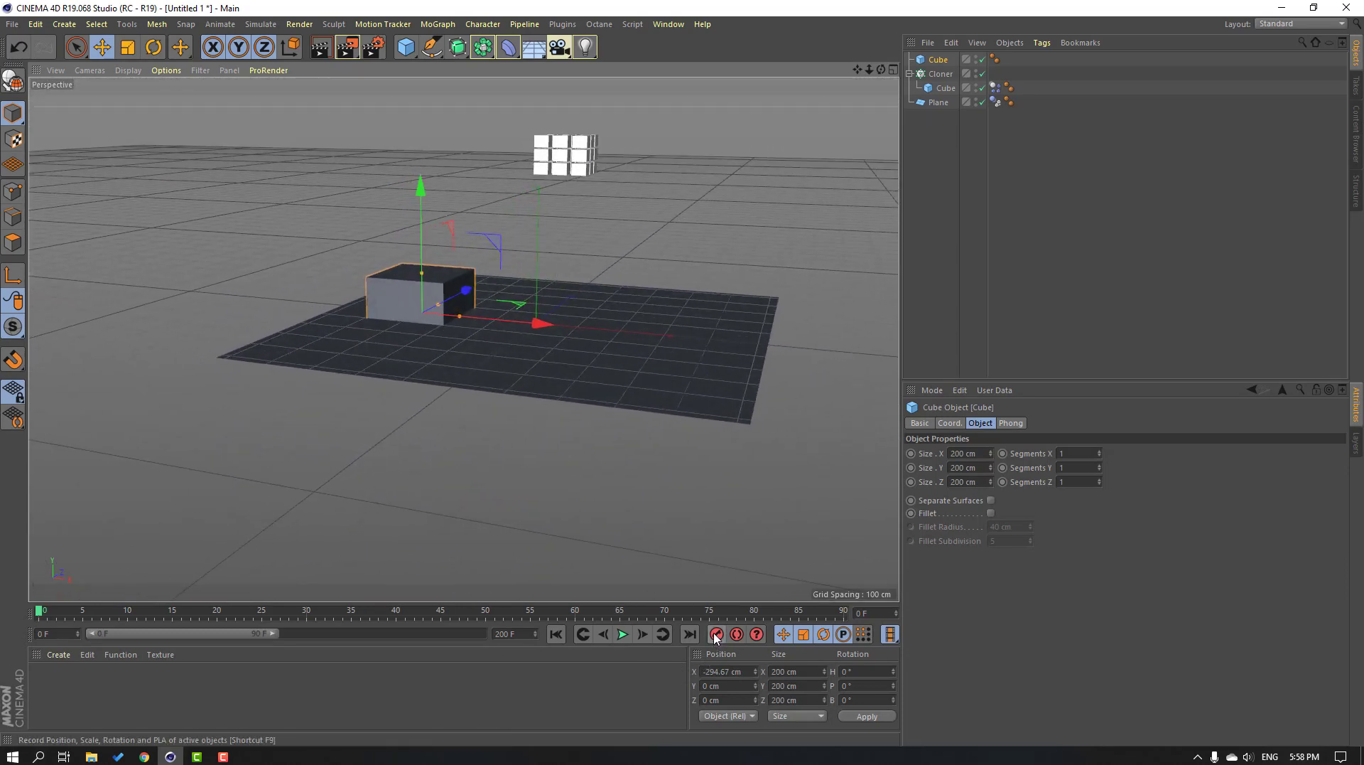
{"action": "left_click_drag", "start_coordinate": [43, 615], "coordinate": [142, 614]}
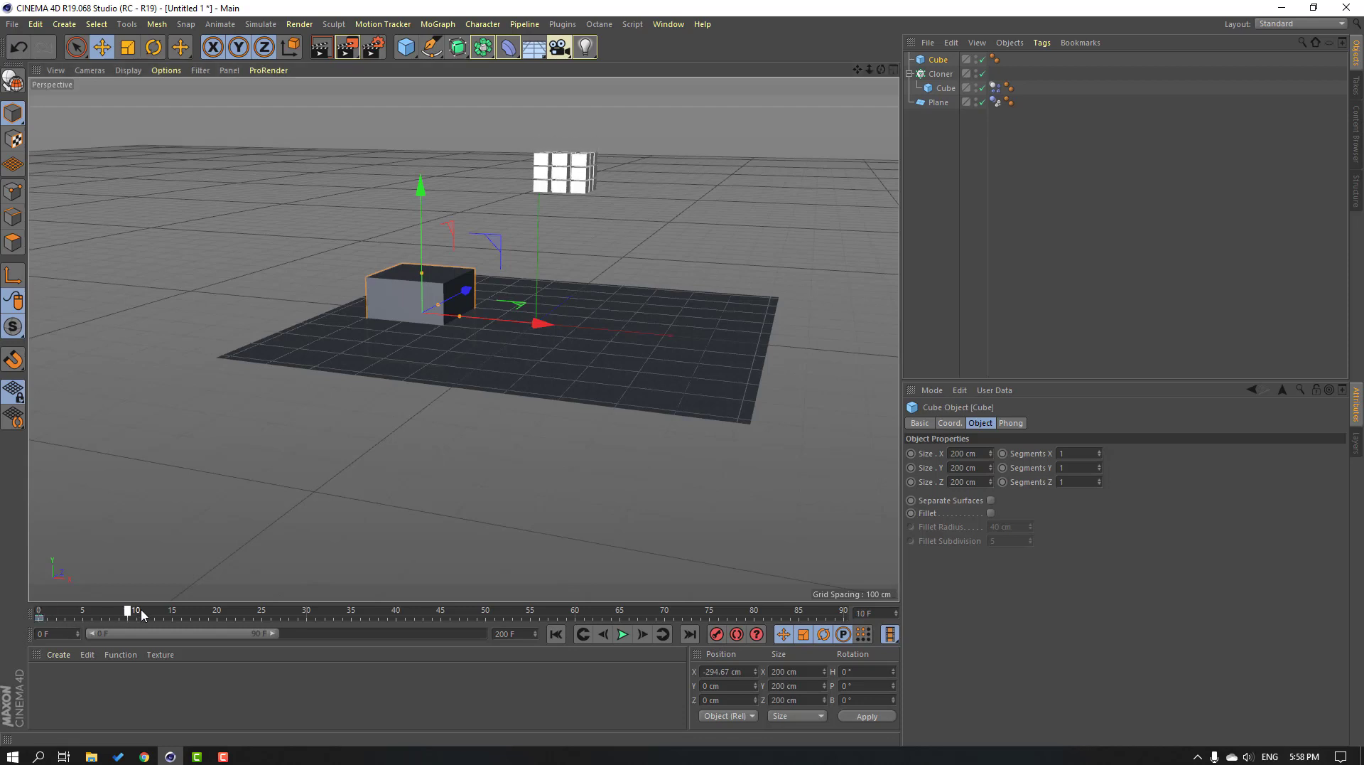
{"action": "left_click_drag", "start_coordinate": [494, 334], "coordinate": [691, 333]}
{"action": "left_click_drag", "start_coordinate": [553, 349], "coordinate": [472, 399], "text": "alt"}
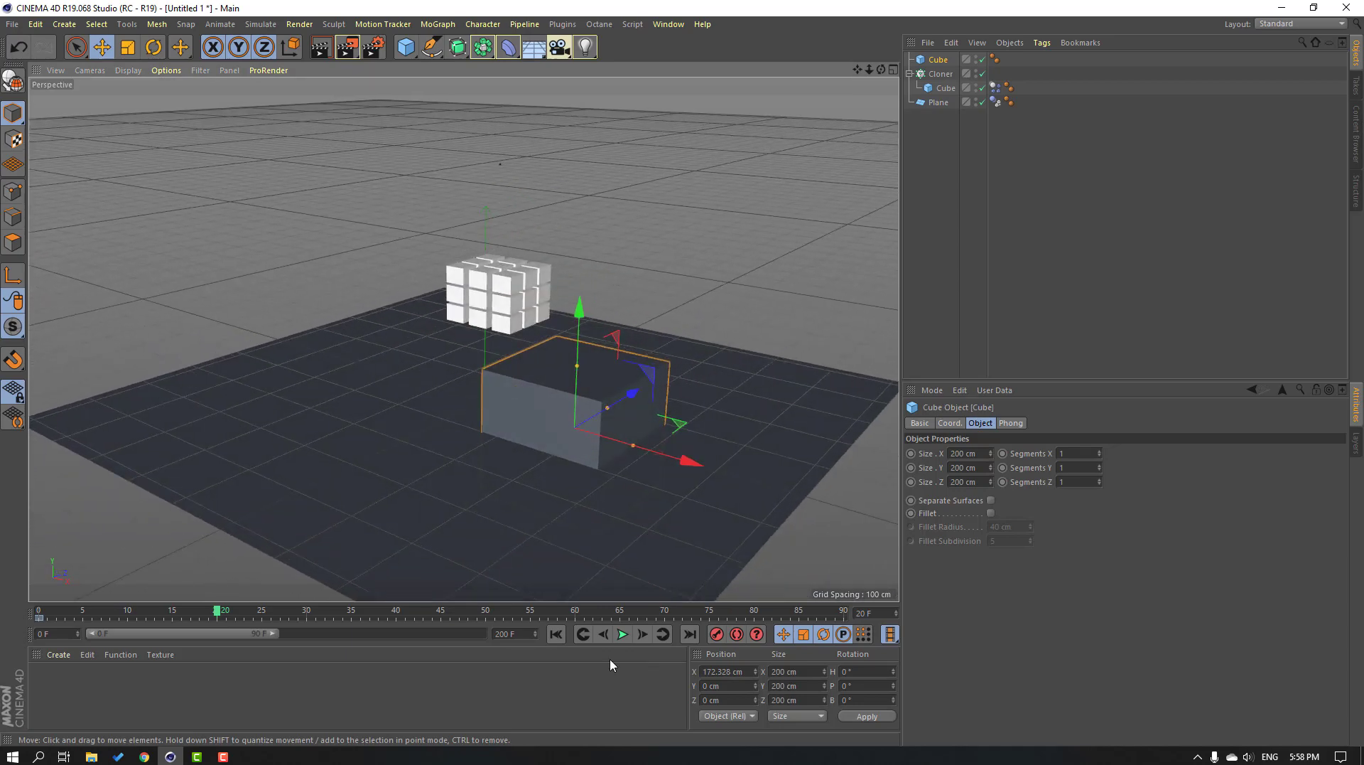
Step: Return to the first frame and make the separate keyframed cube a collider body
{"action": "left_click", "coordinate": [555, 634]}
{"action": "left_click", "coordinate": [939, 74]}
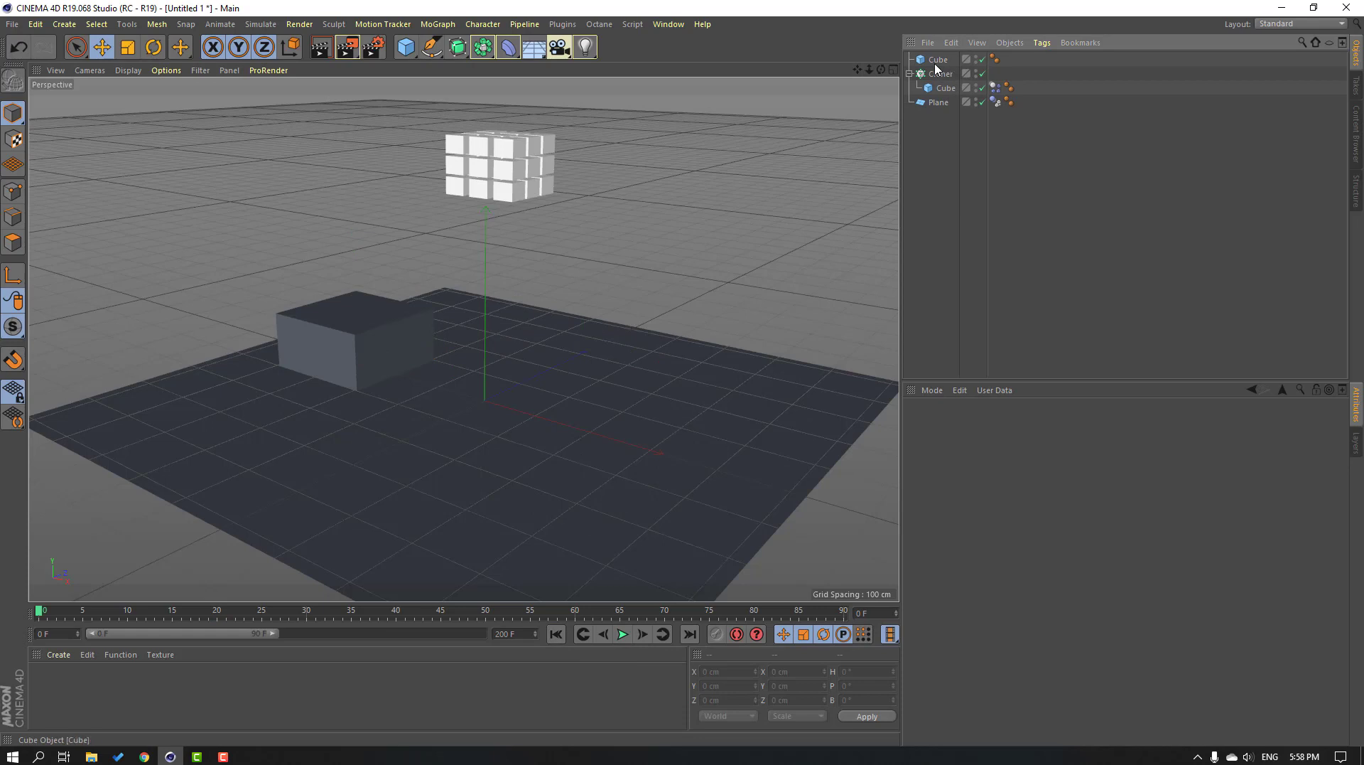
{"action": "left_click", "coordinate": [940, 61]}
{"action": "right_click", "coordinate": [943, 63]}
{"action": "mouse_move", "coordinate": [998, 199]}
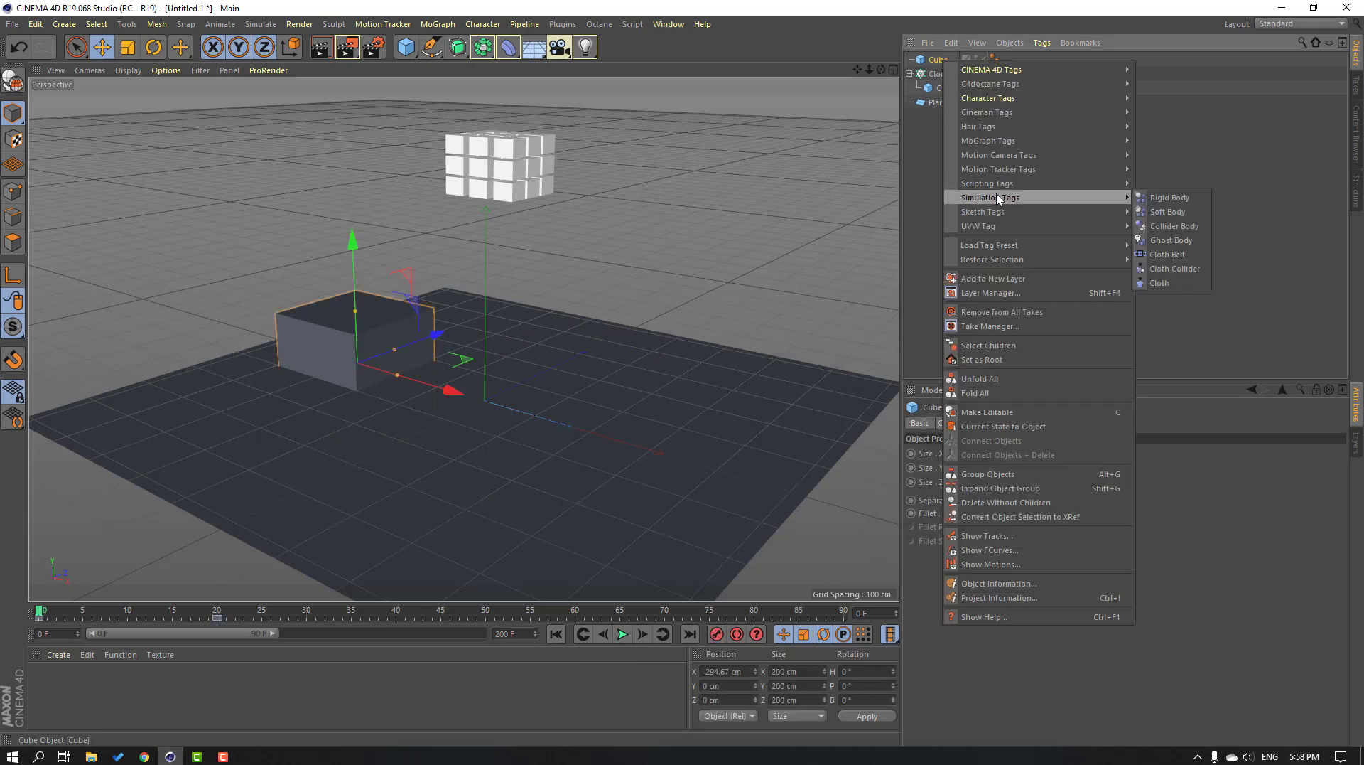
{"action": "left_click", "coordinate": [1193, 228]}
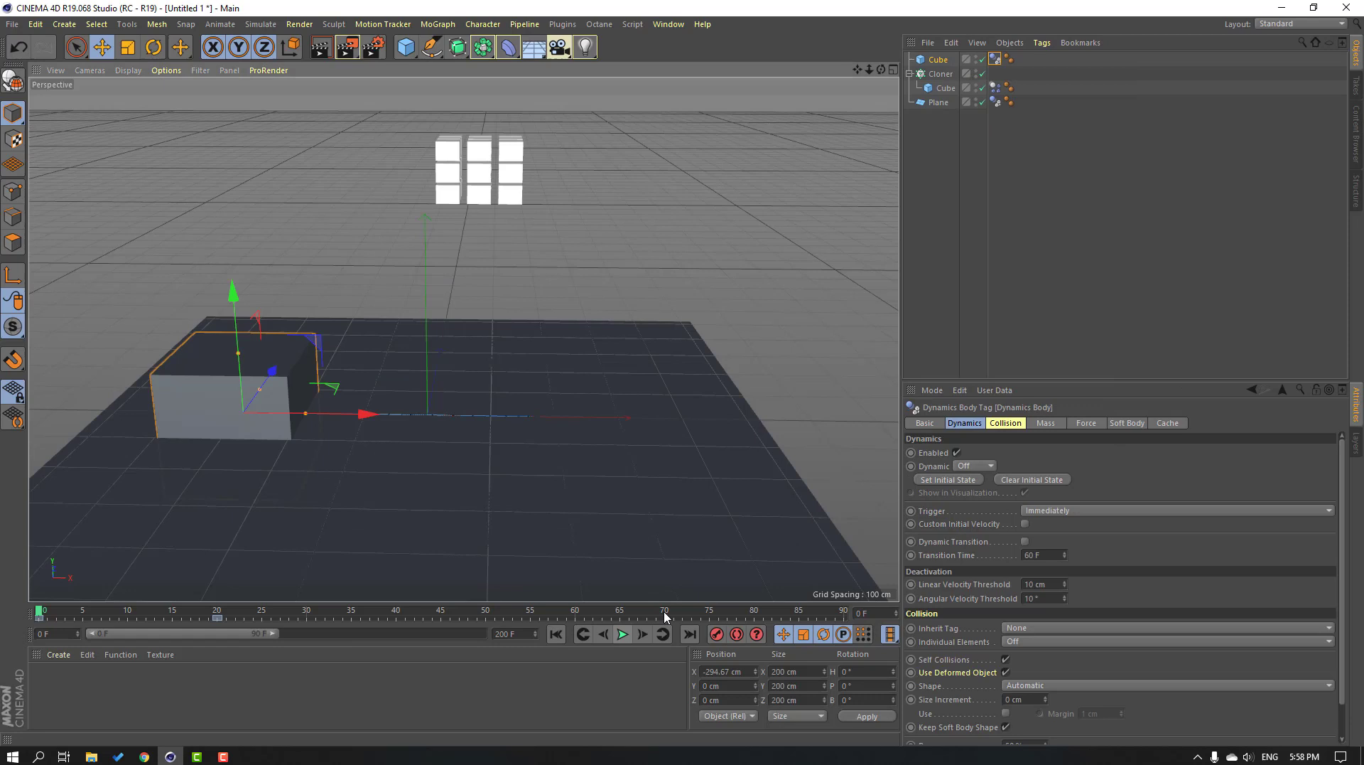
Step: Play the simulation of the moving cube hitting the falling cubes, stop it and rewind to the start
{"action": "left_click", "coordinate": [623, 635]}
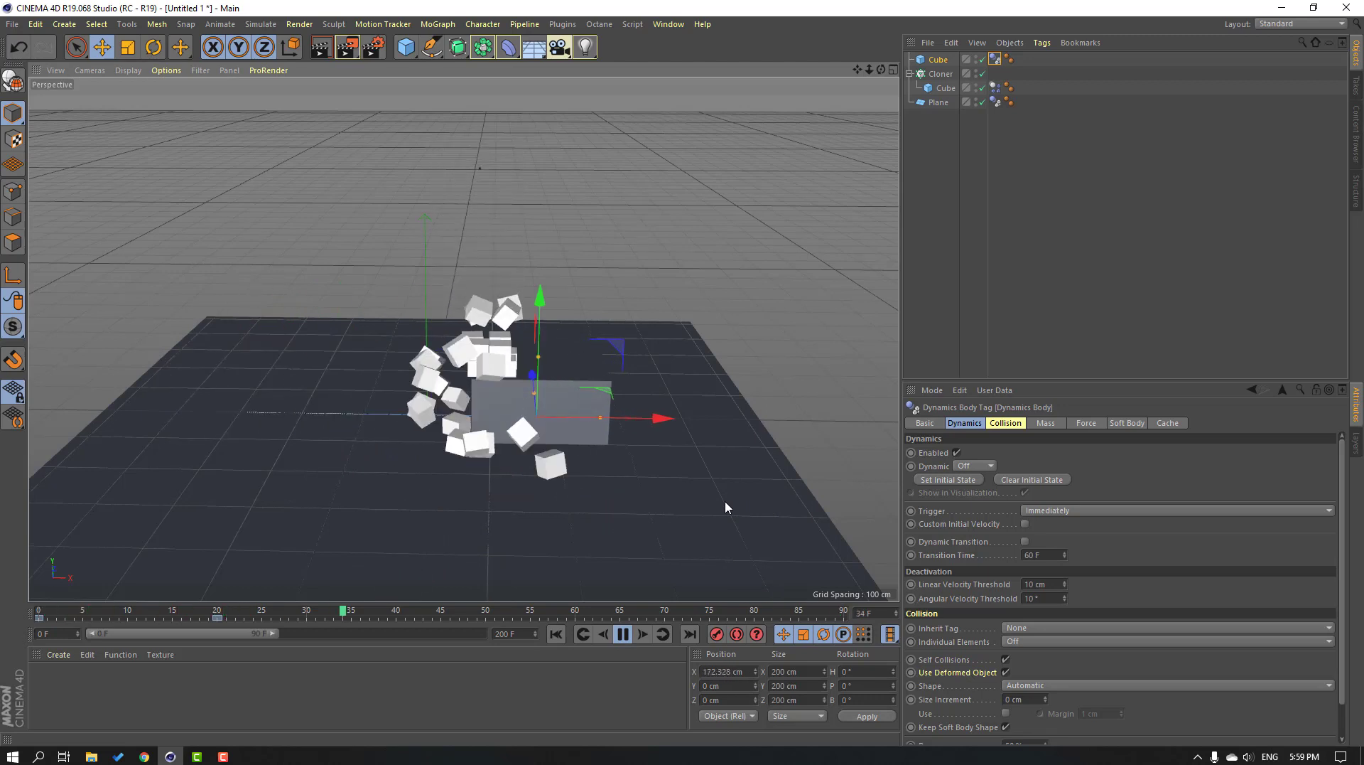
{"action": "left_click", "coordinate": [623, 634]}
{"action": "left_click", "coordinate": [557, 634]}
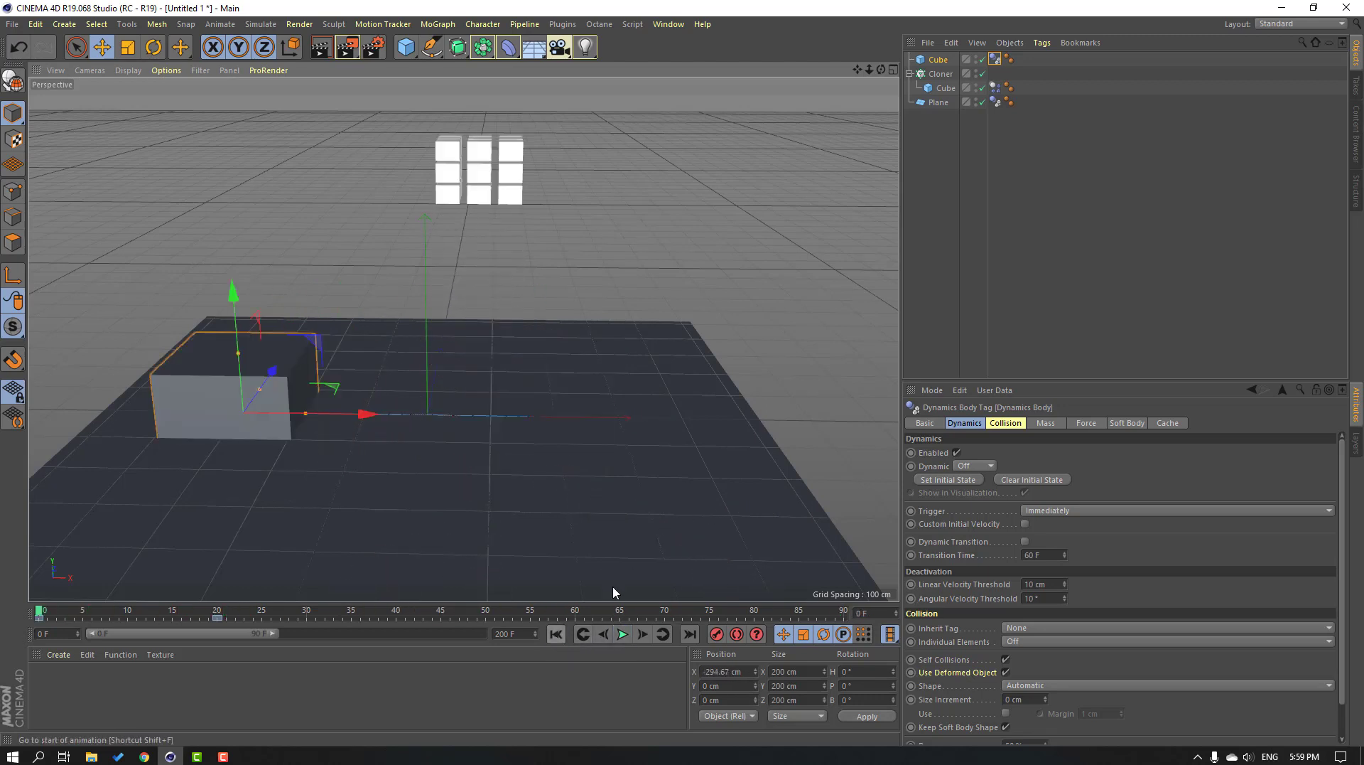
Step: Move the separate cube's second keyframe to frame 35 and play the simulation, viewing the collision from another angle
{"action": "left_click", "coordinate": [225, 618]}
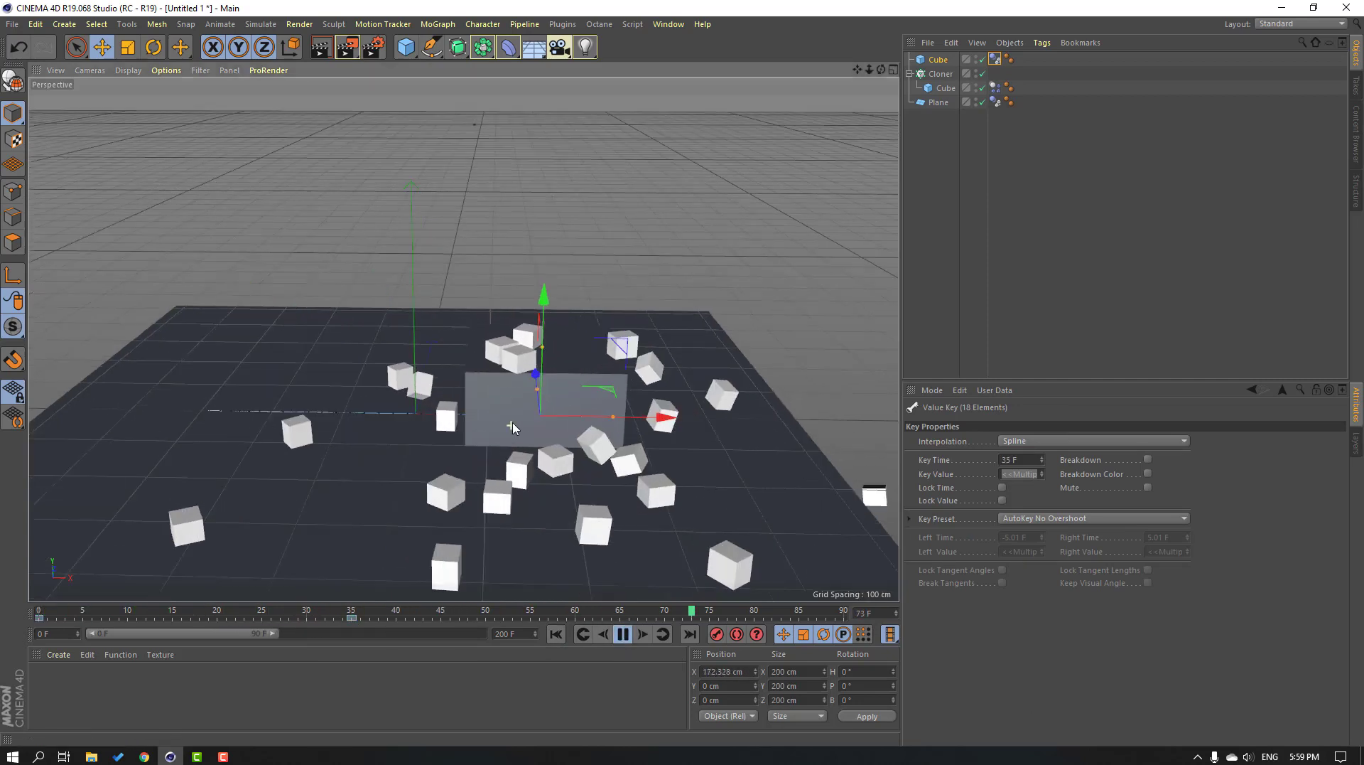
{"action": "left_click_drag", "start_coordinate": [587, 456], "coordinate": [490, 417], "text": "alt"}
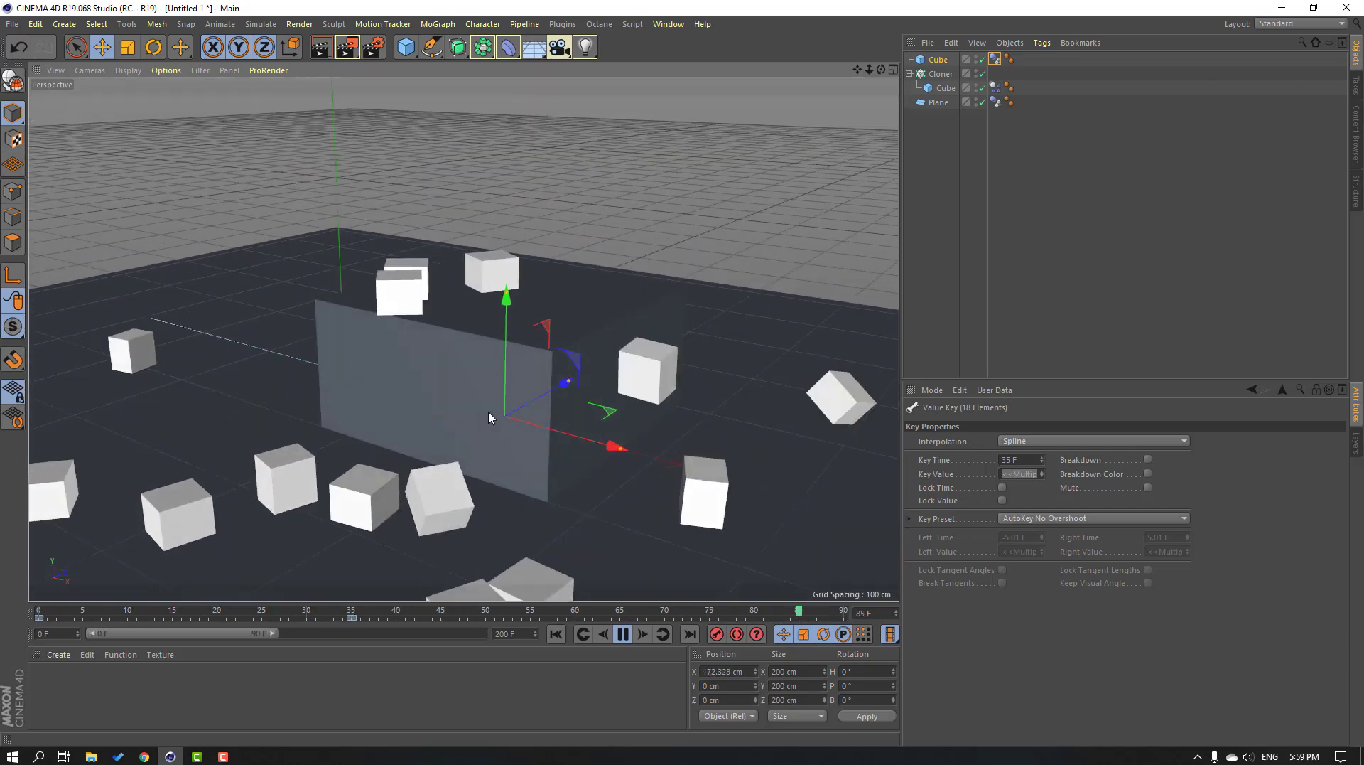
{"action": "scroll", "coordinate": [520, 420], "scroll_direction": "down", "scroll_amount": 5}
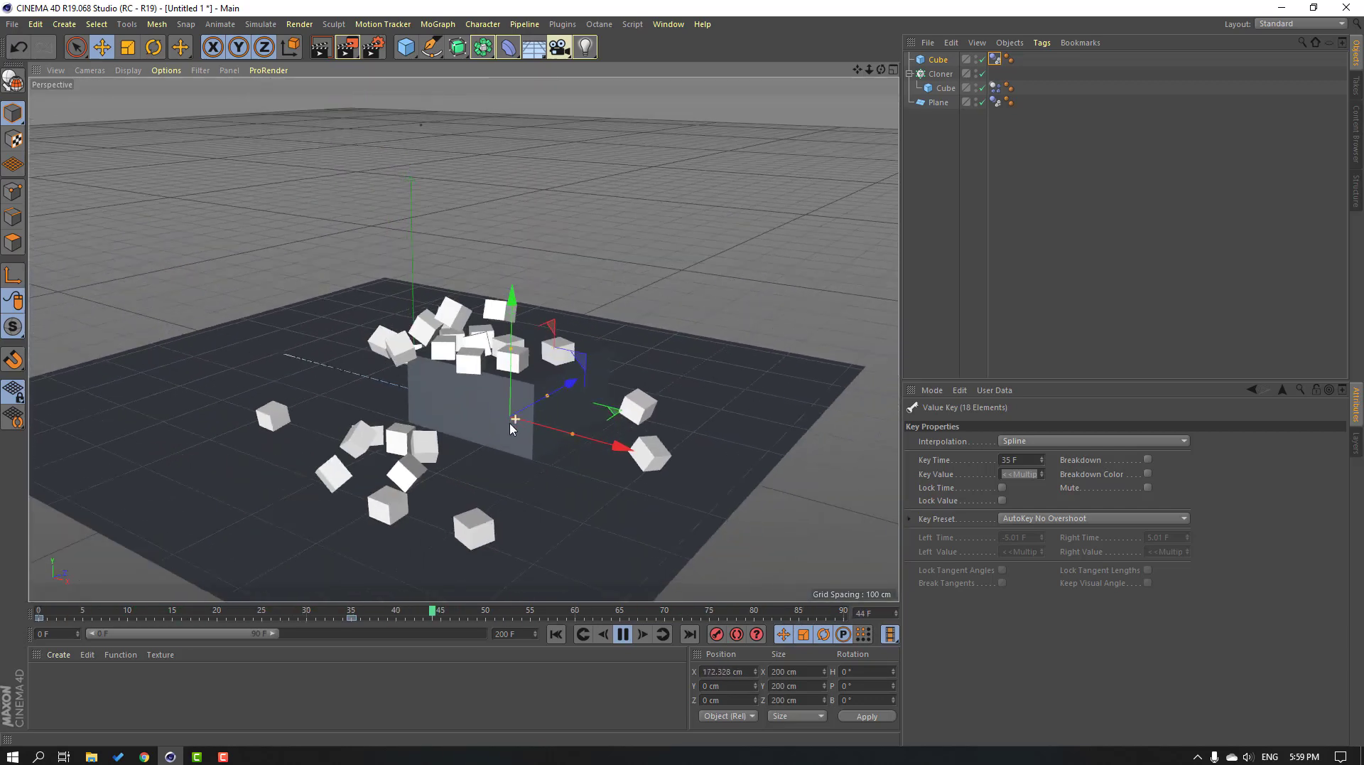
Step: Switch the perspective view to shaded display with edge lines and inspect the colliding cubes up close
{"action": "left_click", "coordinate": [128, 70]}
{"action": "left_click", "coordinate": [187, 106]}
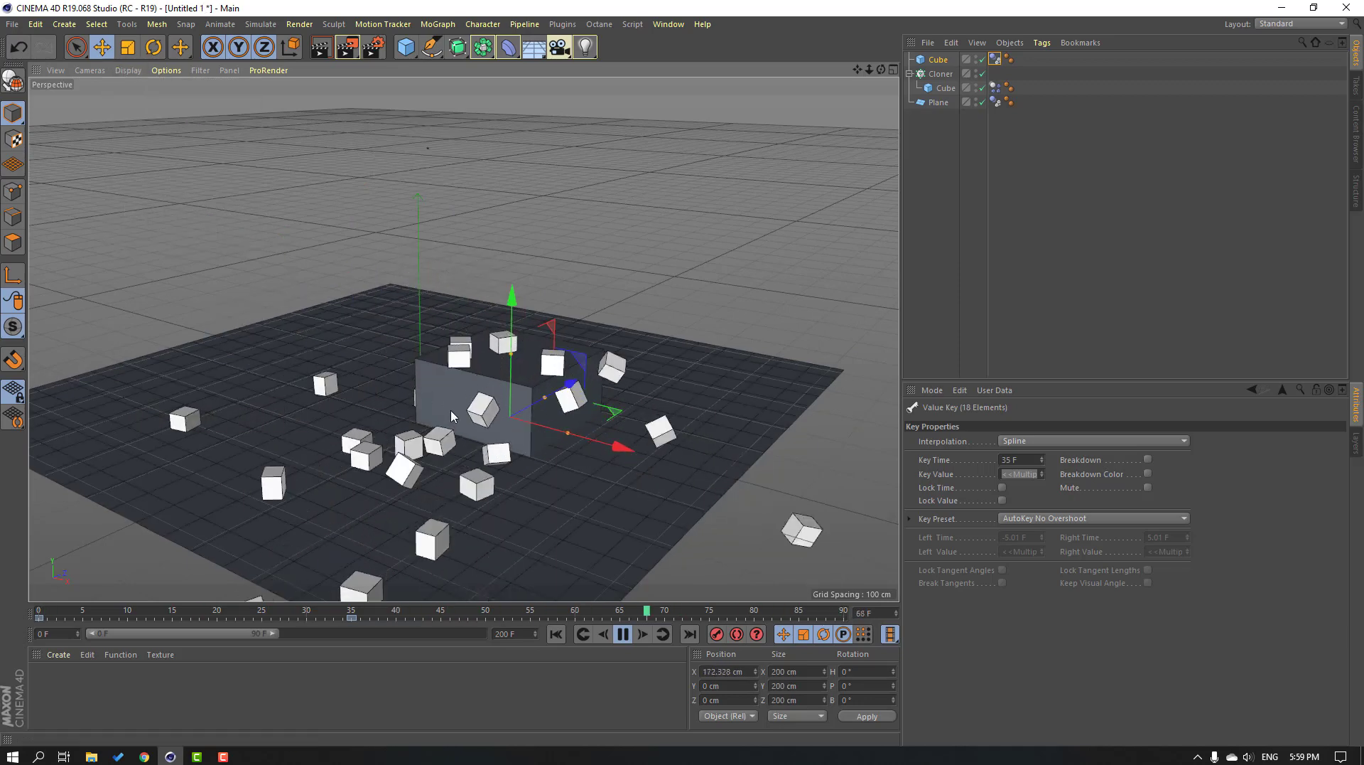
{"action": "scroll", "coordinate": [451, 410], "scroll_direction": "up", "scroll_amount": 4}
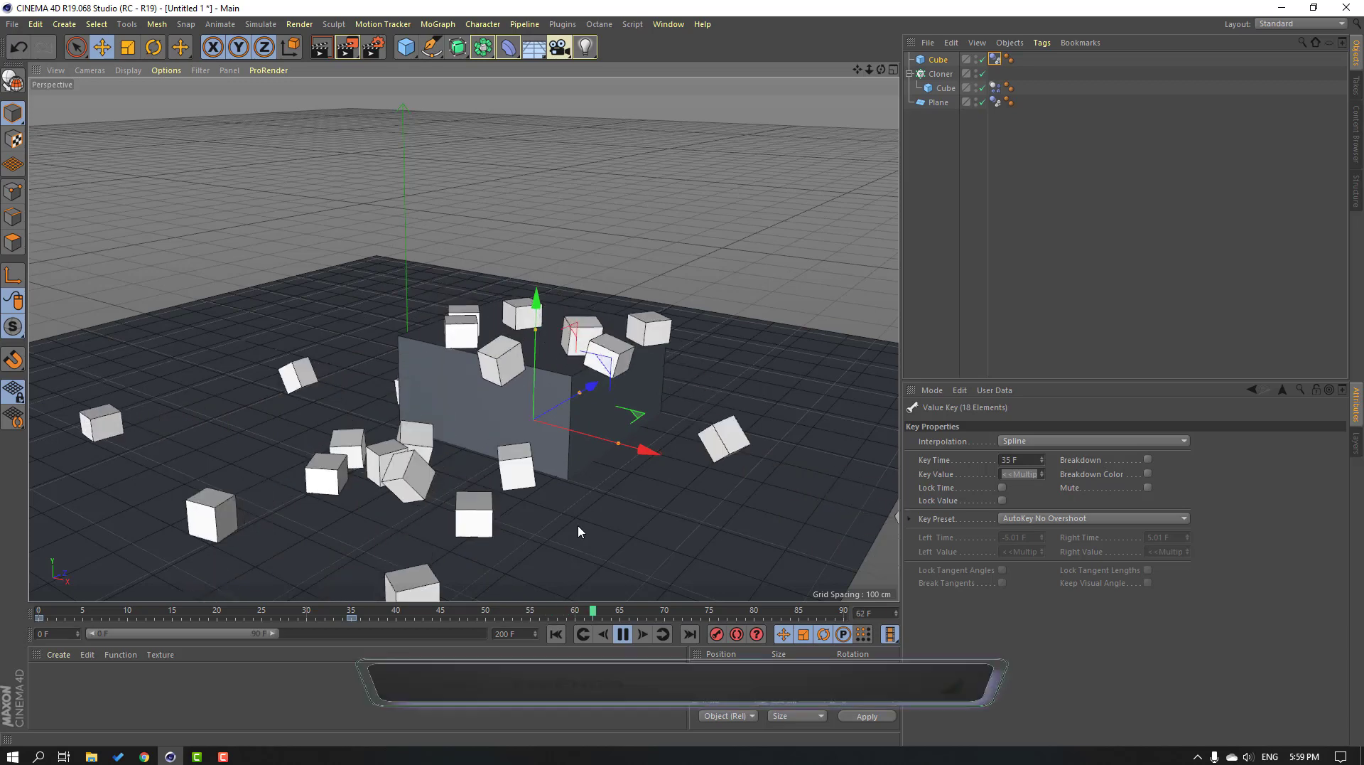